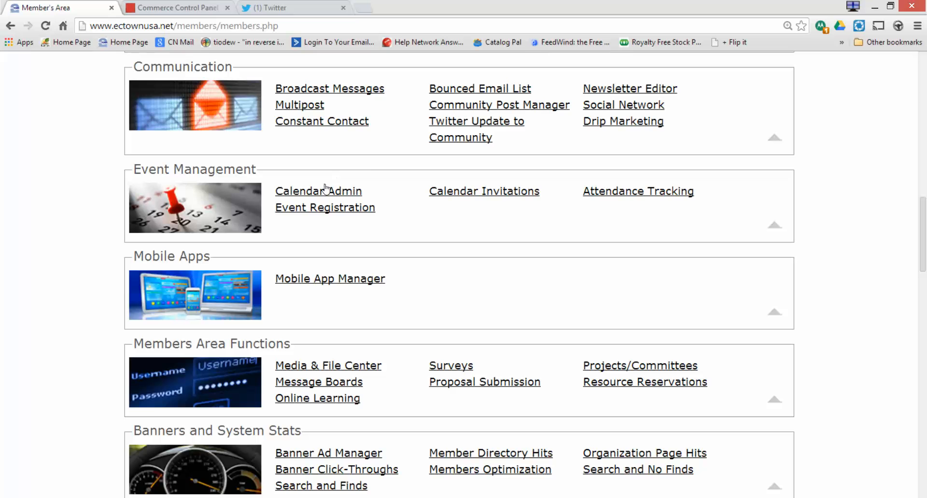
Open the Calendar Admin events list from Event Management in the members menu.
{"action": "left_click", "coordinate": [325, 191]}
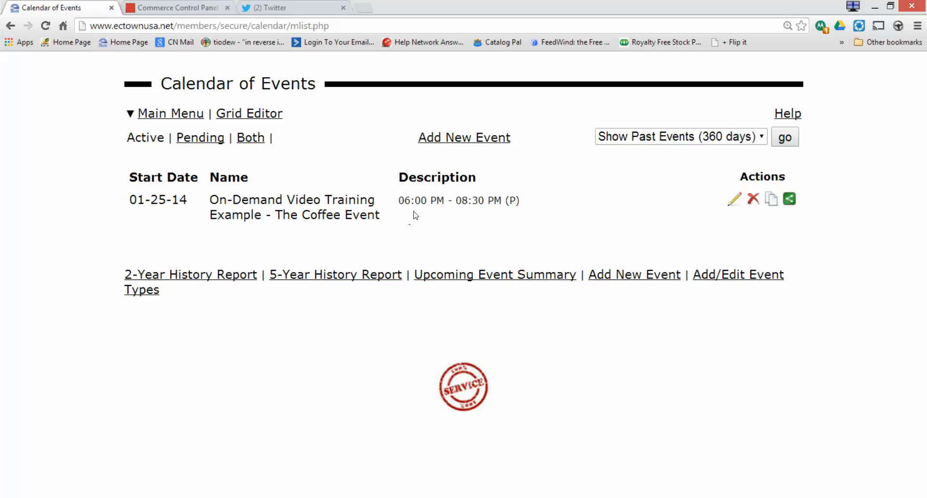
Open the 01-25-14 Coffee Event for editing with its edit pencil icon.
{"action": "left_click", "coordinate": [464, 139]}
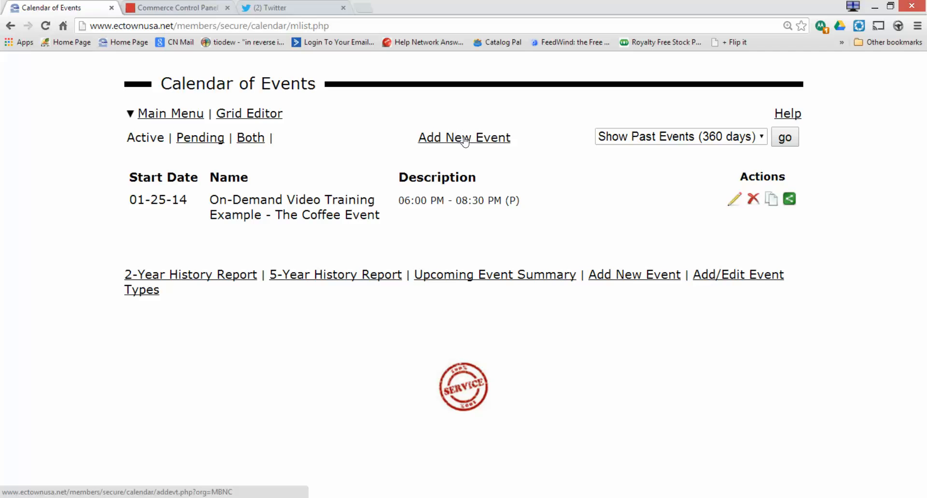
{"action": "left_click", "coordinate": [734, 200]}
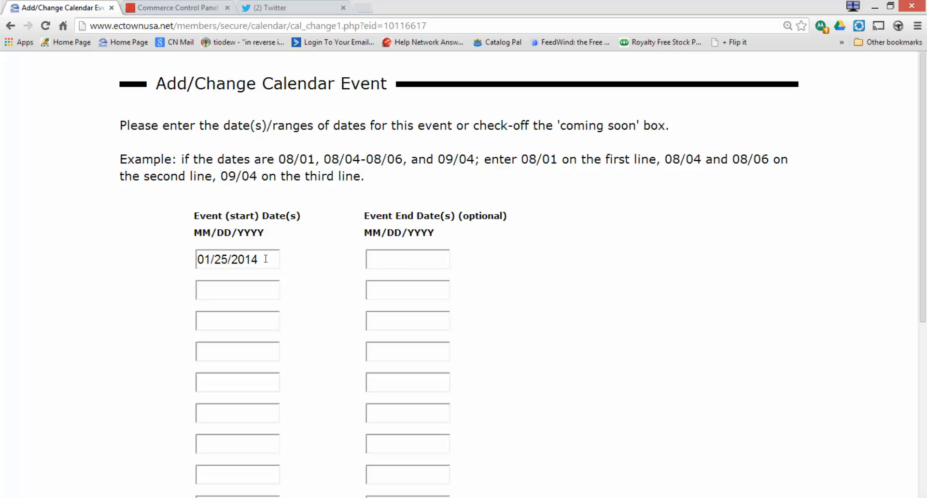
{"action": "left_click", "coordinate": [389, 260]}
{"action": "left_click", "coordinate": [339, 285]}
{"action": "left_click", "coordinate": [242, 288]}
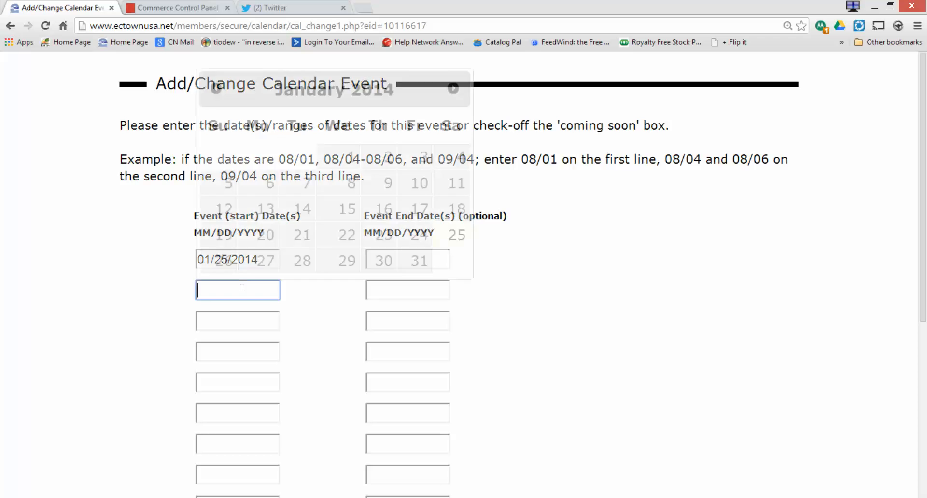
{"action": "left_click", "coordinate": [340, 333]}
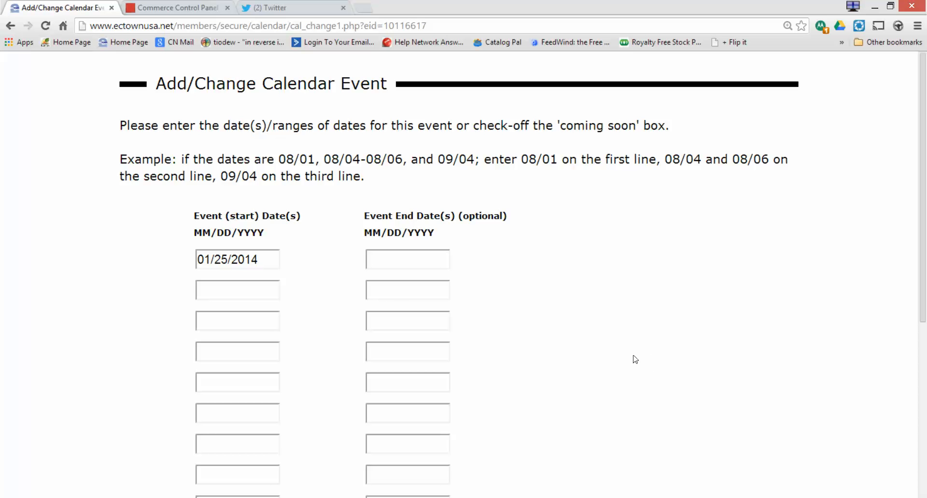
{"action": "scroll", "coordinate": [636, 360], "scroll_direction": "down", "scroll_amount": 3}
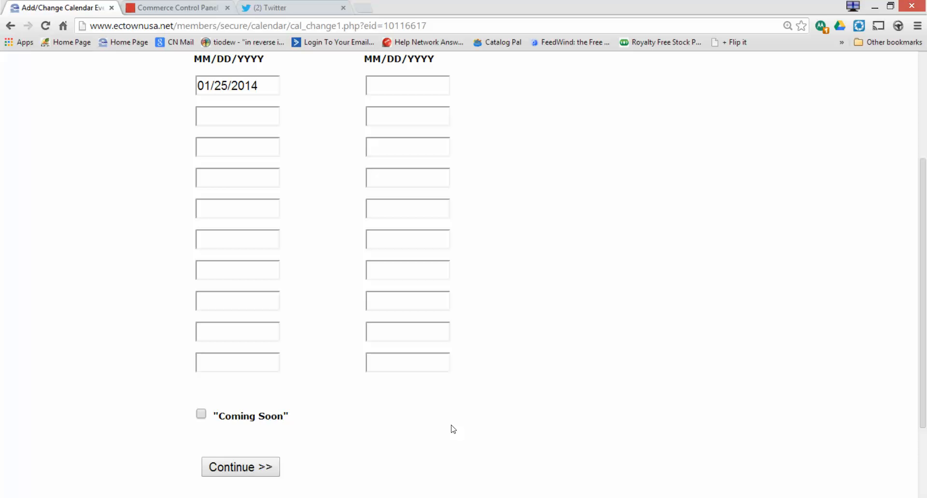
{"action": "left_click", "coordinate": [257, 466]}
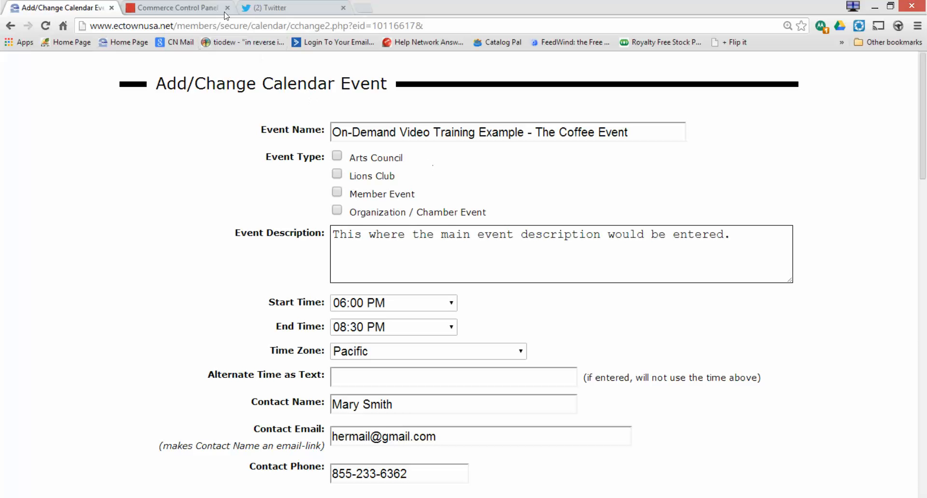
Browse the Official Calendar Network page in the Commerce Control Panel tab.
{"action": "left_click", "coordinate": [196, 10]}
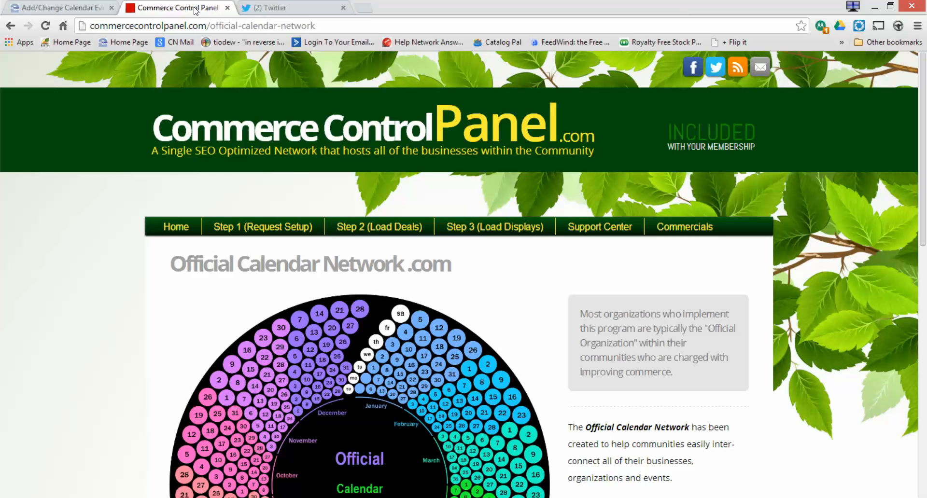
{"action": "scroll", "coordinate": [275, 133], "scroll_direction": "down", "scroll_amount": 3}
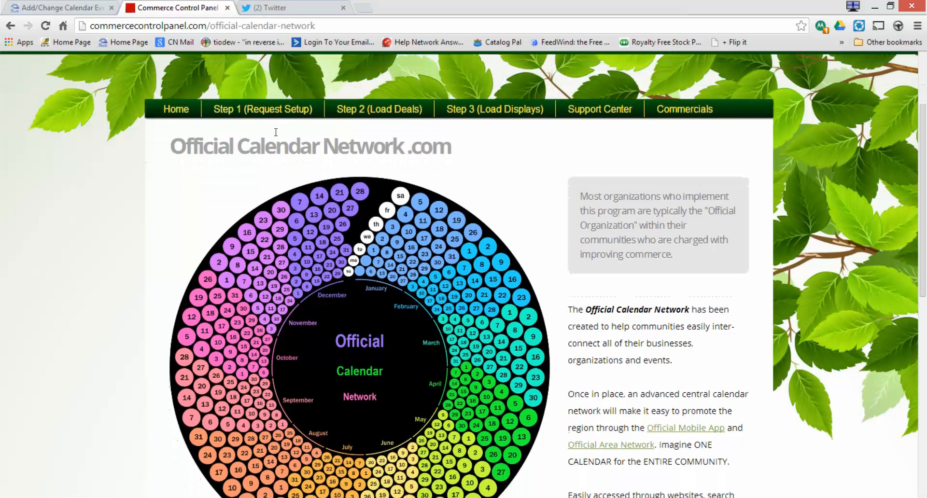
{"action": "scroll", "coordinate": [275, 133], "scroll_direction": "down", "scroll_amount": 2}
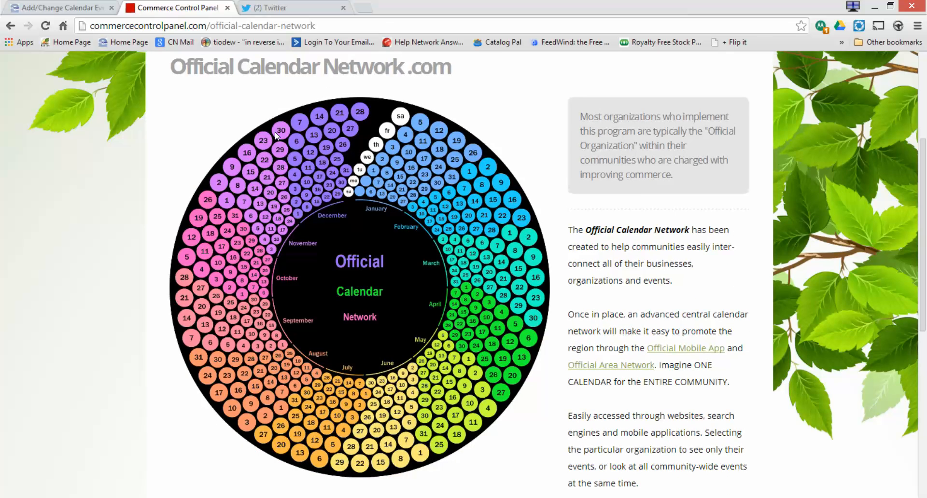
Back on the event form, leave only Organization / Chamber Event checked as the event type.
{"action": "left_click", "coordinate": [80, 7]}
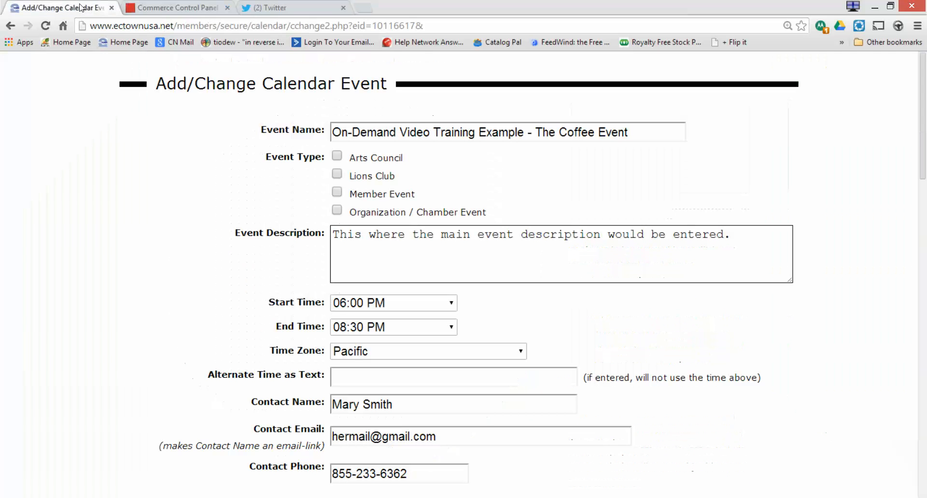
{"action": "left_click", "coordinate": [340, 159]}
{"action": "left_click", "coordinate": [340, 160]}
{"action": "left_click", "coordinate": [340, 177]}
{"action": "left_click", "coordinate": [338, 176]}
{"action": "left_click", "coordinate": [339, 193]}
{"action": "left_click", "coordinate": [339, 193]}
{"action": "left_click", "coordinate": [339, 194]}
{"action": "left_click", "coordinate": [339, 193]}
{"action": "left_click", "coordinate": [340, 213]}
{"action": "scroll", "coordinate": [568, 236], "scroll_direction": "down", "scroll_amount": 2}
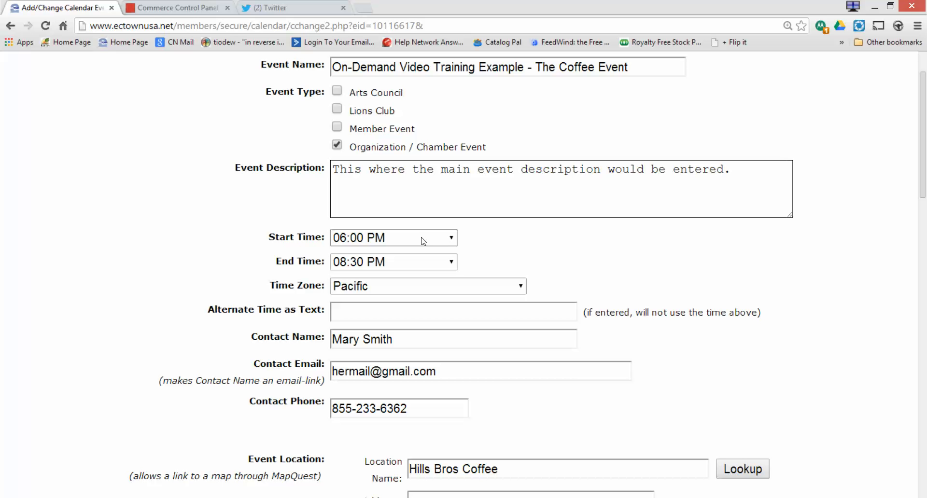
{"action": "left_click", "coordinate": [423, 238]}
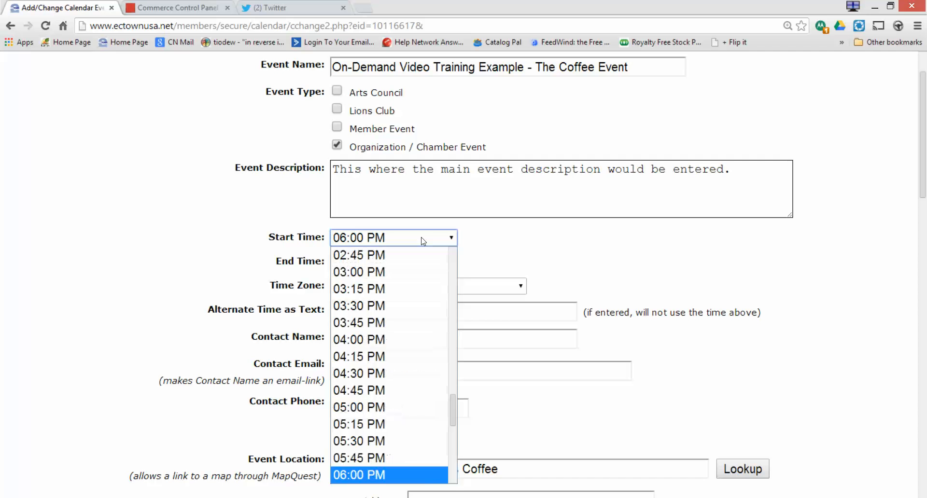
{"action": "left_click", "coordinate": [424, 238]}
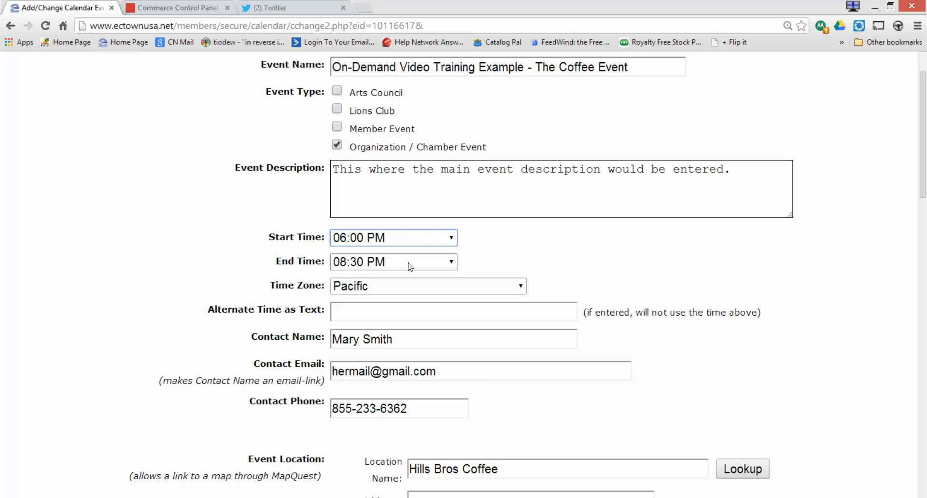
{"action": "left_click", "coordinate": [408, 289]}
{"action": "left_click", "coordinate": [408, 290]}
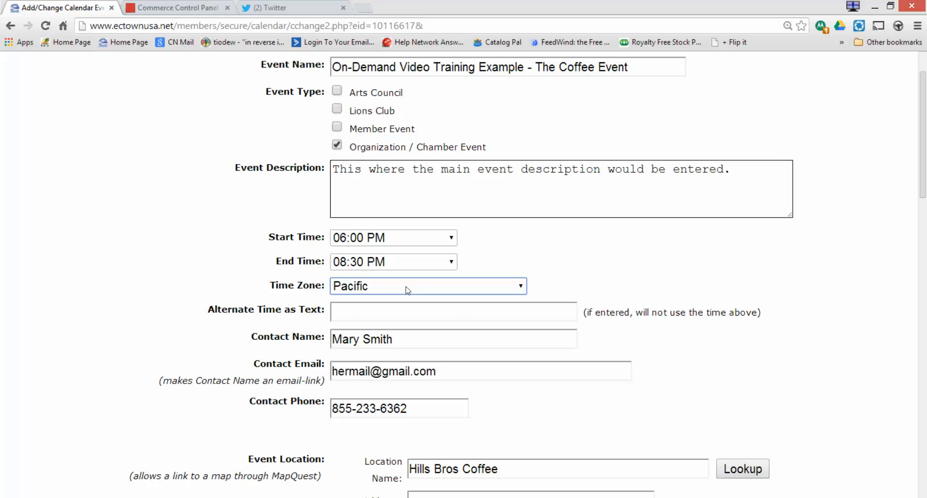
{"action": "left_click", "coordinate": [408, 313]}
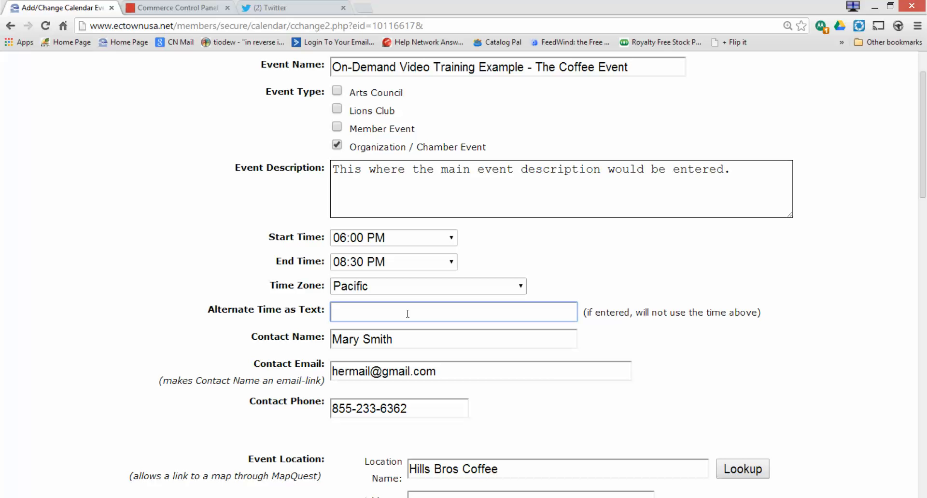
{"action": "left_click", "coordinate": [356, 313]}
{"action": "left_click", "coordinate": [627, 309]}
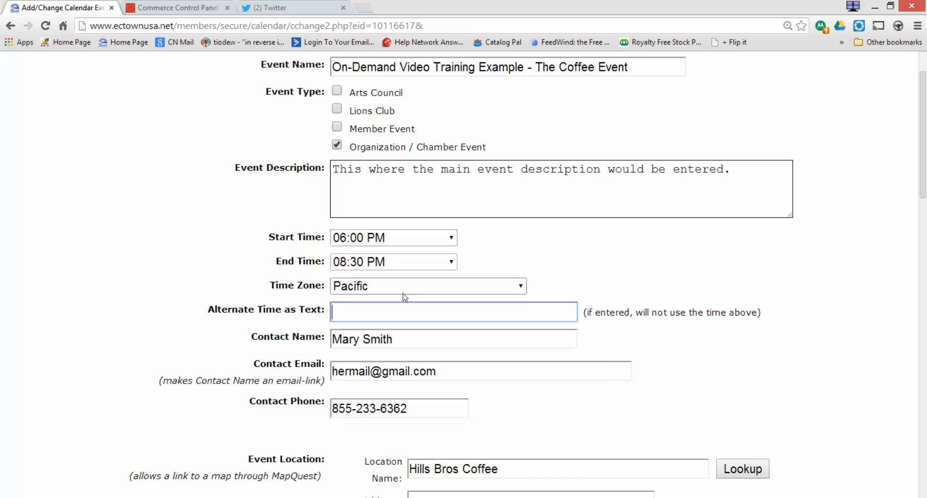
{"action": "left_click", "coordinate": [515, 312]}
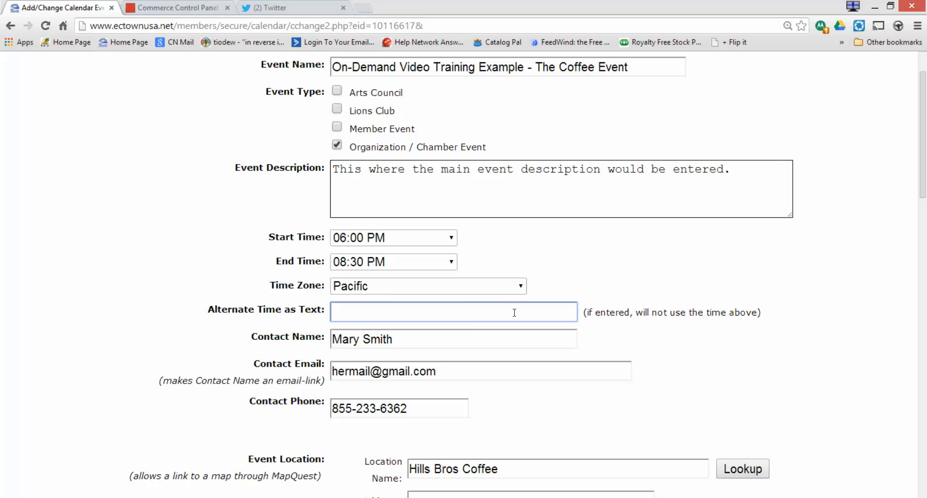
{"action": "left_click", "coordinate": [443, 335]}
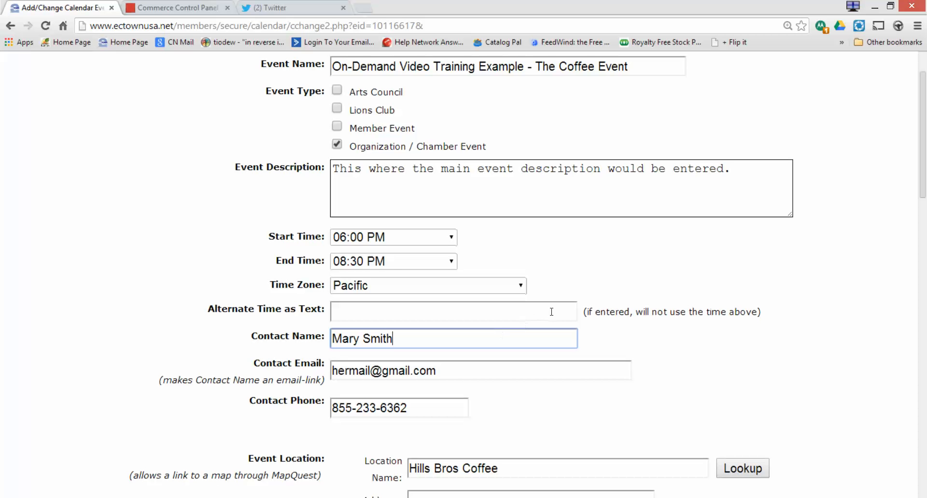
{"action": "scroll", "coordinate": [534, 317], "scroll_direction": "down", "scroll_amount": 2}
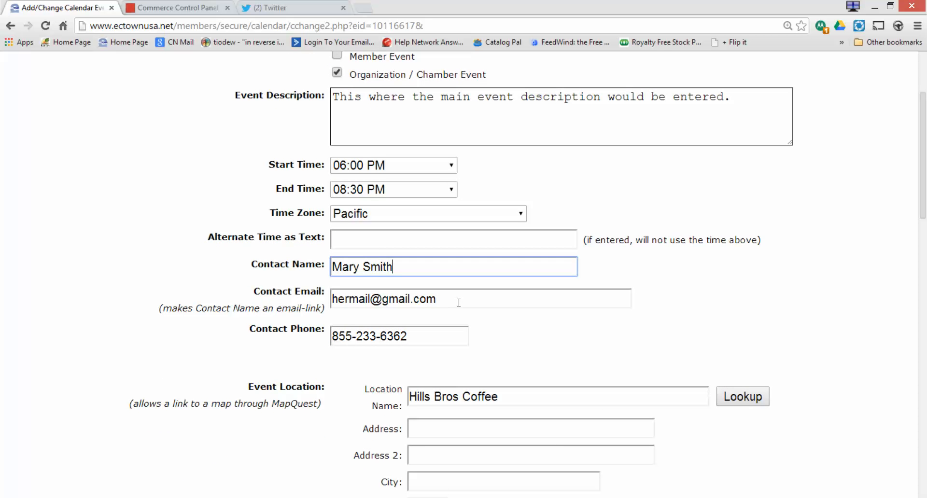
{"action": "scroll", "coordinate": [450, 314], "scroll_direction": "down", "scroll_amount": 2}
{"action": "scroll", "coordinate": [420, 332], "scroll_direction": "down", "scroll_amount": 1}
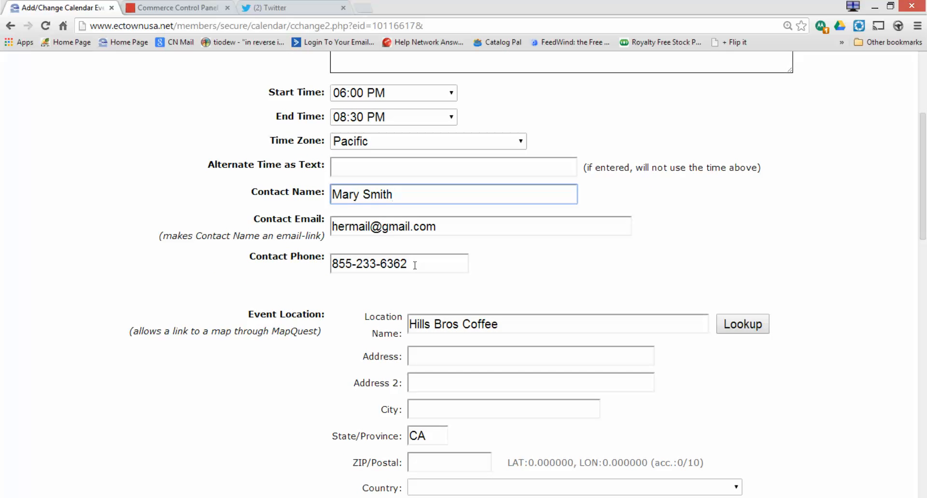
{"action": "scroll", "coordinate": [391, 289], "scroll_direction": "down", "scroll_amount": 1}
{"action": "scroll", "coordinate": [391, 289], "scroll_direction": "down", "scroll_amount": 2}
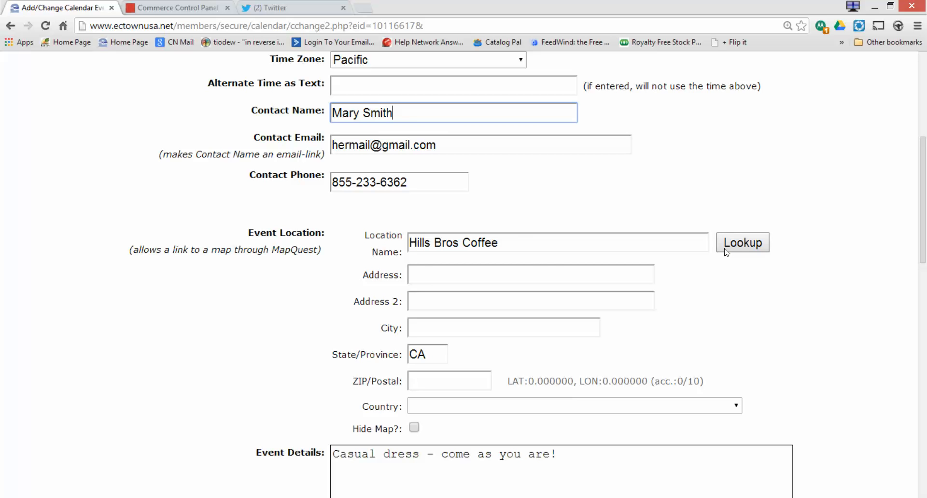
{"action": "left_click", "coordinate": [530, 276]}
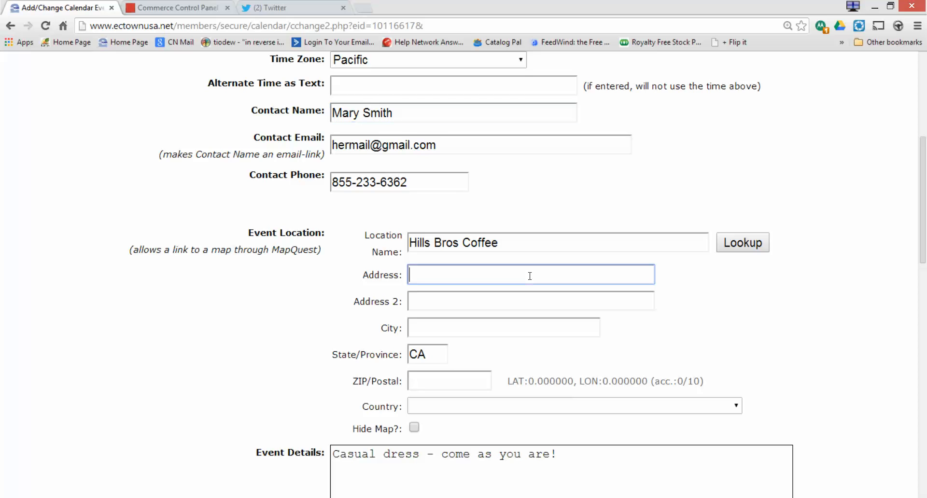
{"action": "left_click", "coordinate": [510, 302]}
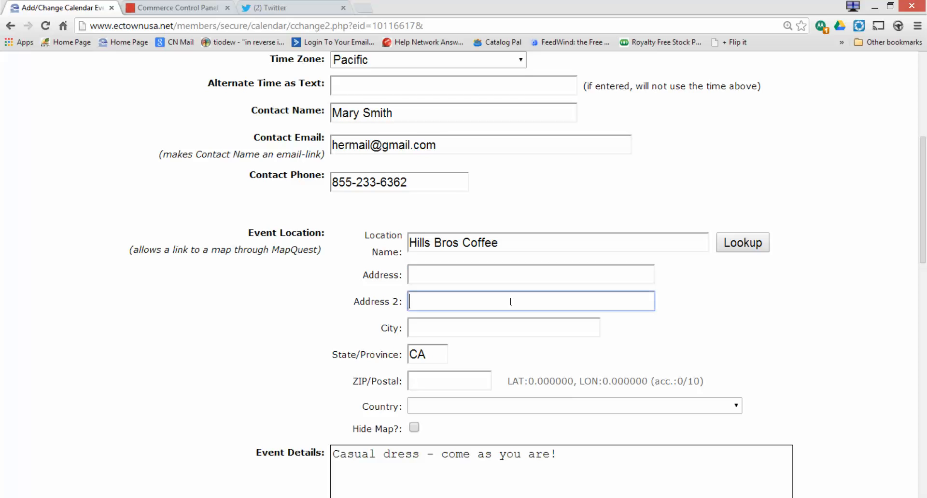
{"action": "left_click", "coordinate": [483, 268]}
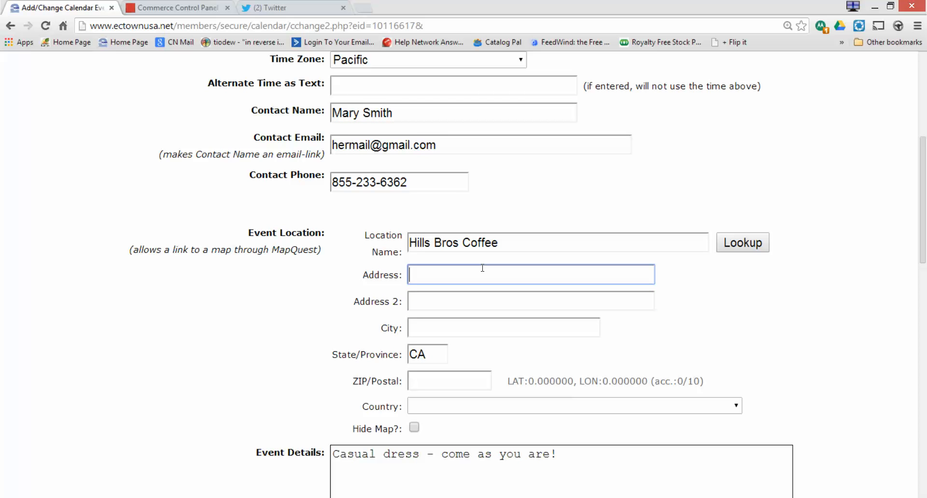
{"action": "left_click", "coordinate": [461, 333]}
{"action": "left_click", "coordinate": [450, 386]}
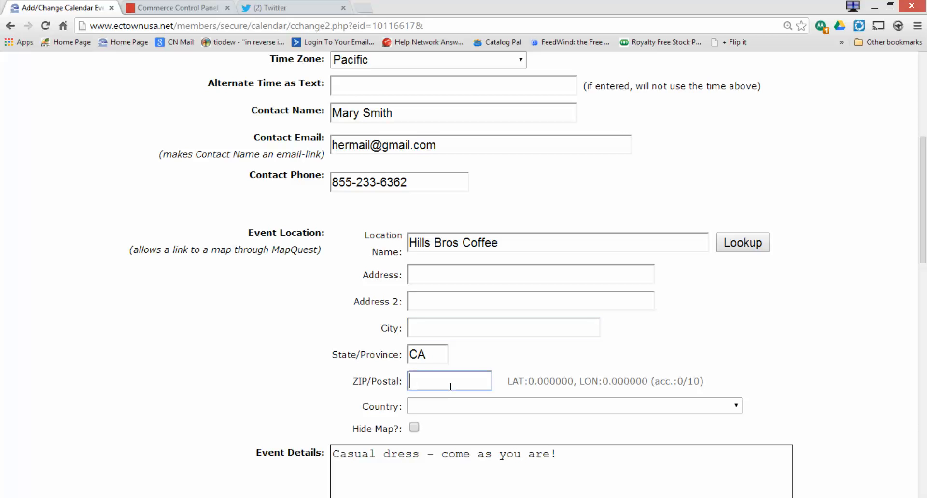
{"action": "scroll", "coordinate": [465, 392], "scroll_direction": "down", "scroll_amount": 1}
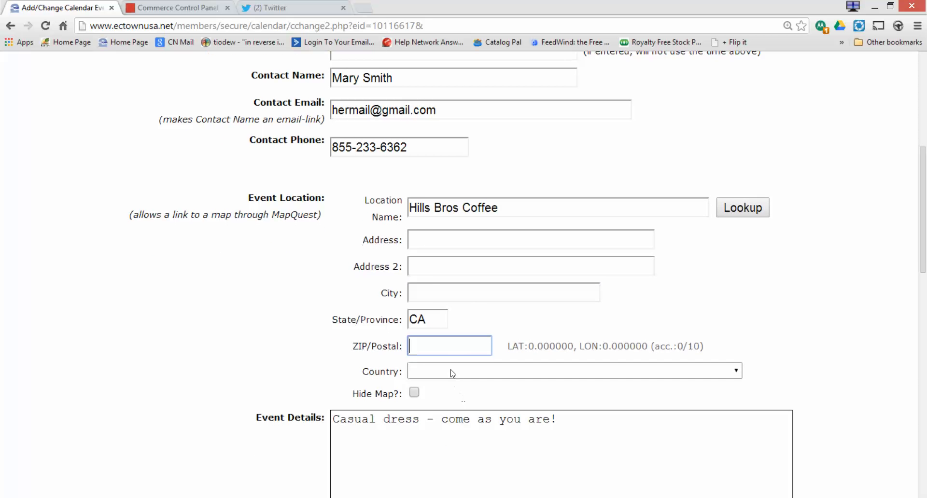
{"action": "left_click", "coordinate": [450, 376]}
{"action": "left_click", "coordinate": [450, 376]}
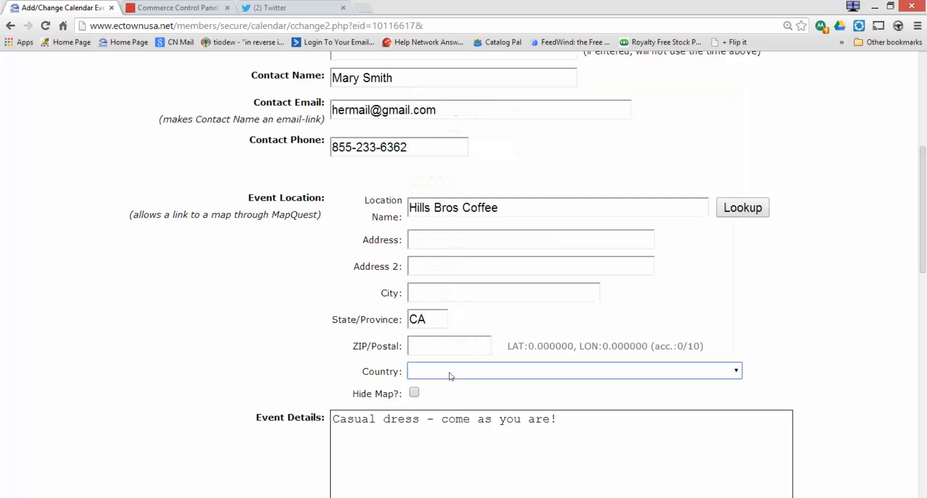
{"action": "scroll", "coordinate": [887, 385], "scroll_direction": "down", "scroll_amount": 5}
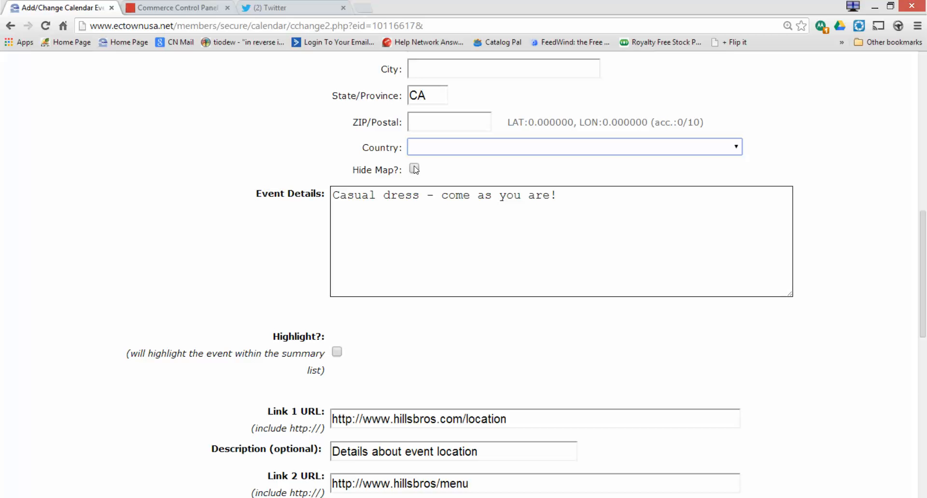
{"action": "scroll", "coordinate": [425, 178], "scroll_direction": "up", "scroll_amount": 2}
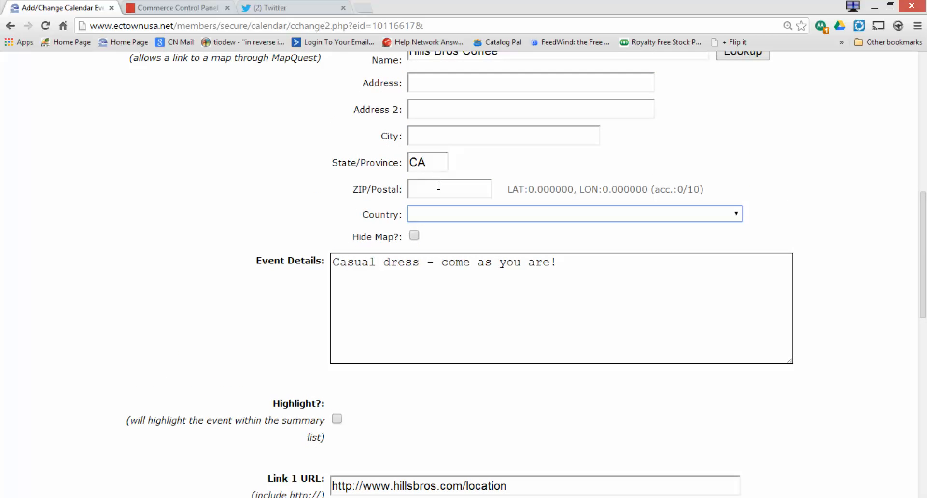
{"action": "left_click", "coordinate": [439, 186]}
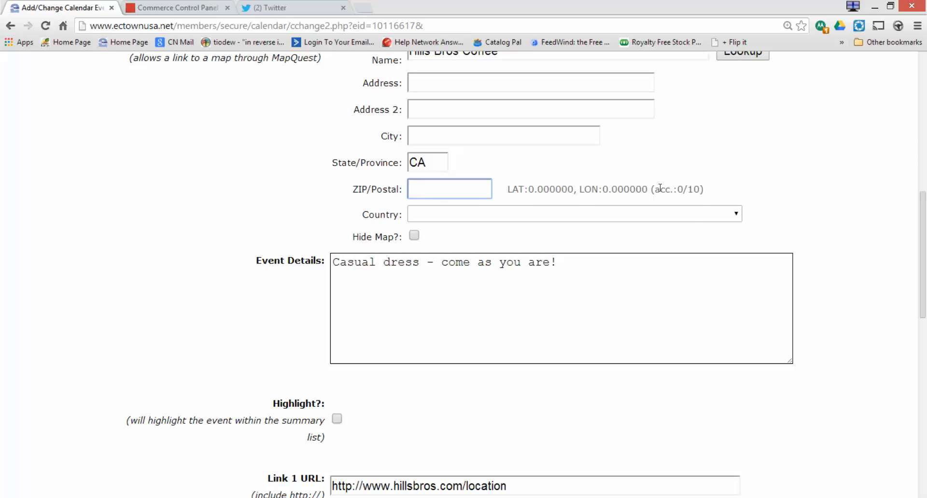
{"action": "key", "text": "ctrl"}
{"action": "key", "text": "ctrl"}
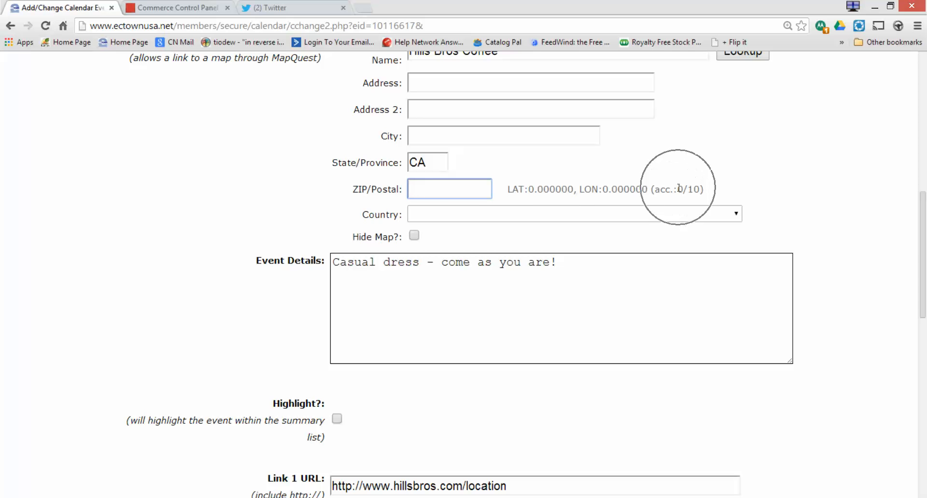
{"action": "left_click_drag", "start_coordinate": [685, 187], "coordinate": [674, 189]}
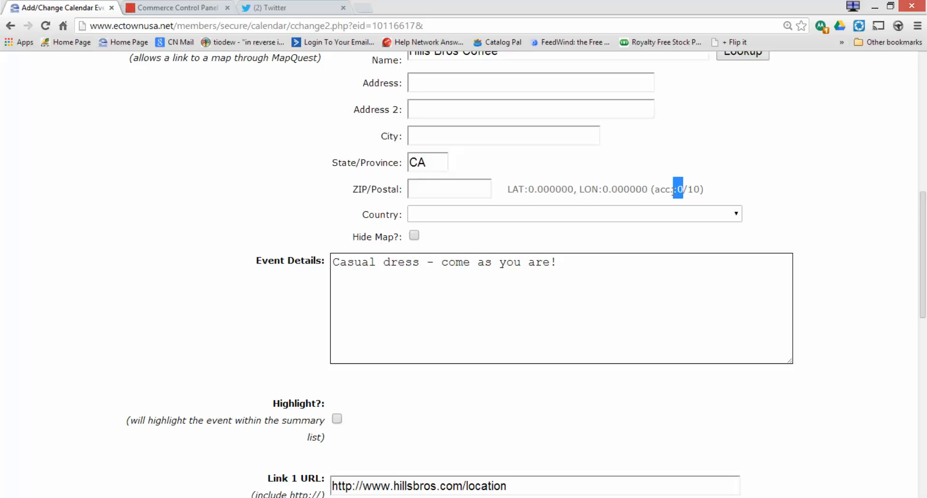
{"action": "left_click", "coordinate": [679, 189]}
Check Hide Map? for the Hills Bros Coffee location and review the event links below.
{"action": "left_click", "coordinate": [413, 237]}
{"action": "scroll", "coordinate": [566, 296], "scroll_direction": "down", "scroll_amount": 3}
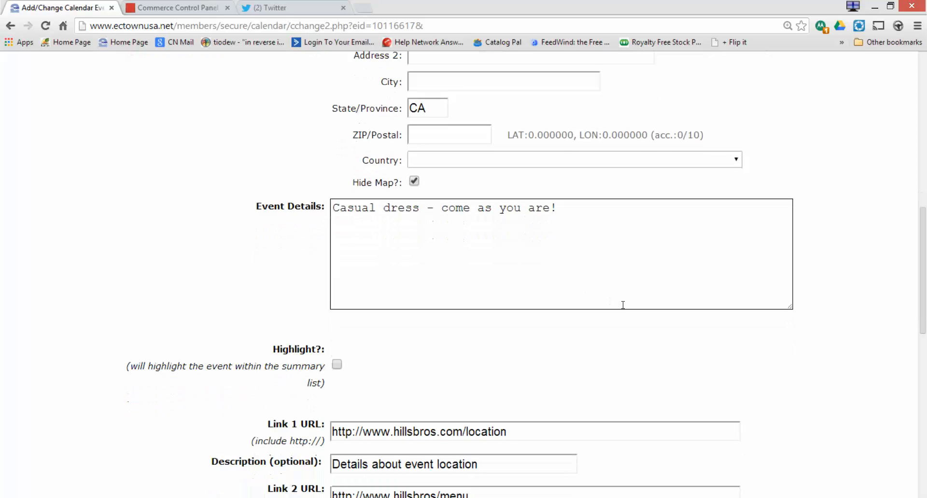
{"action": "scroll", "coordinate": [532, 321], "scroll_direction": "down", "scroll_amount": 1}
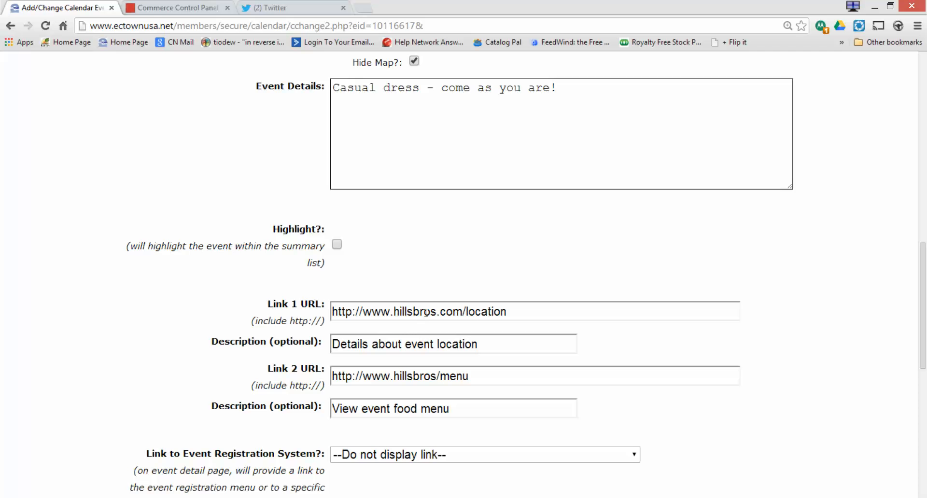
{"action": "scroll", "coordinate": [436, 303], "scroll_direction": "down", "scroll_amount": 1}
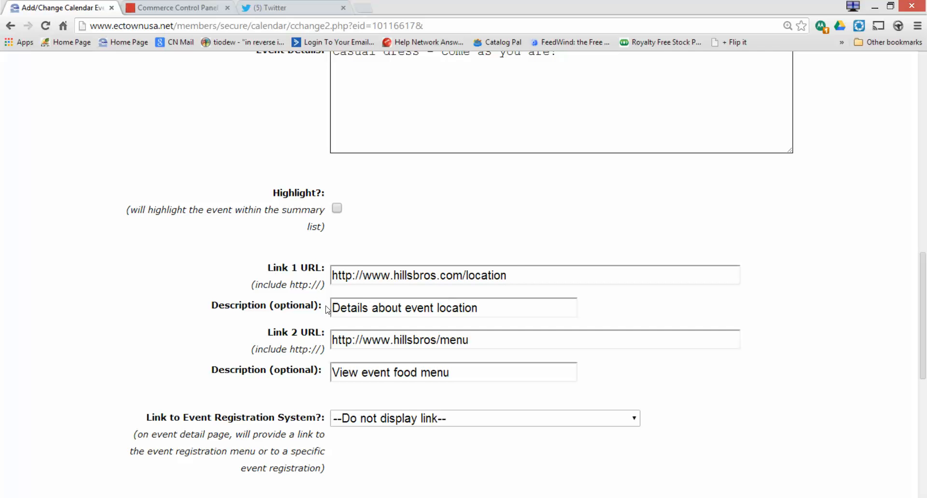
{"action": "left_click", "coordinate": [352, 275]}
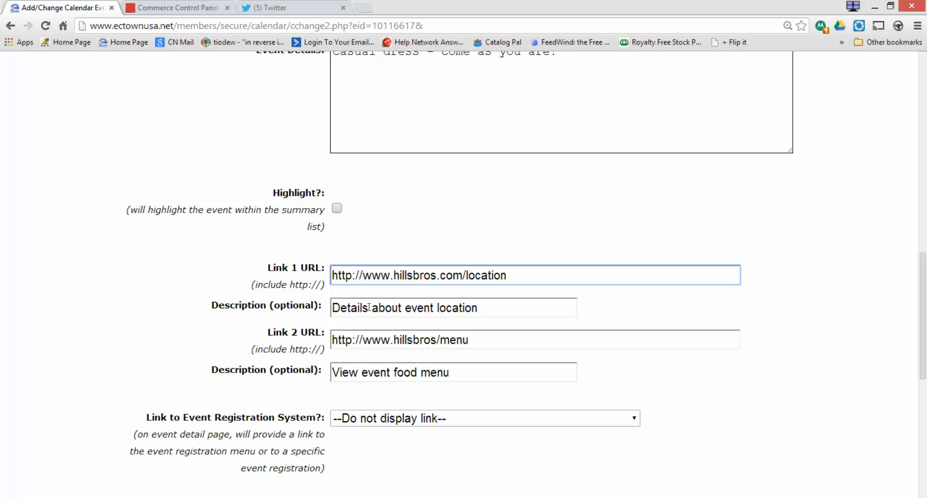
{"action": "left_click", "coordinate": [497, 309]}
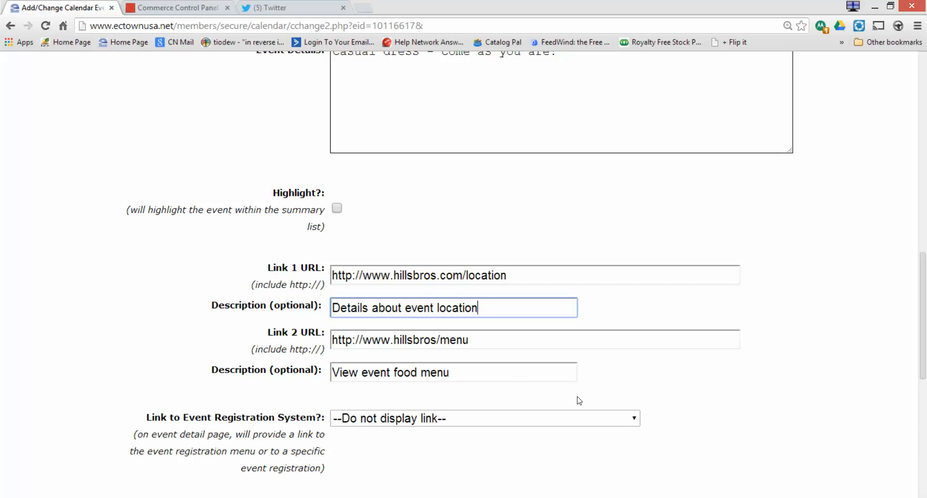
{"action": "scroll", "coordinate": [710, 383], "scroll_direction": "down", "scroll_amount": 1}
{"action": "scroll", "coordinate": [710, 383], "scroll_direction": "down", "scroll_amount": 2}
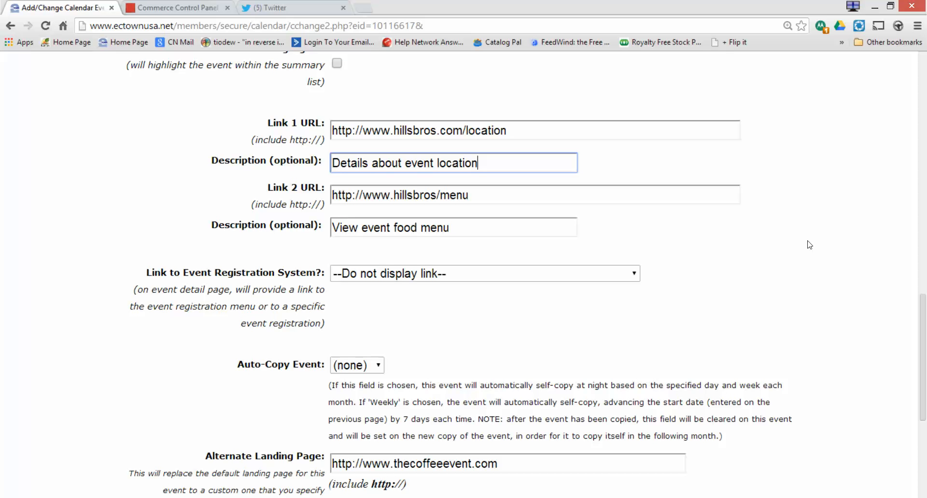
{"action": "scroll", "coordinate": [775, 250], "scroll_direction": "down", "scroll_amount": 1}
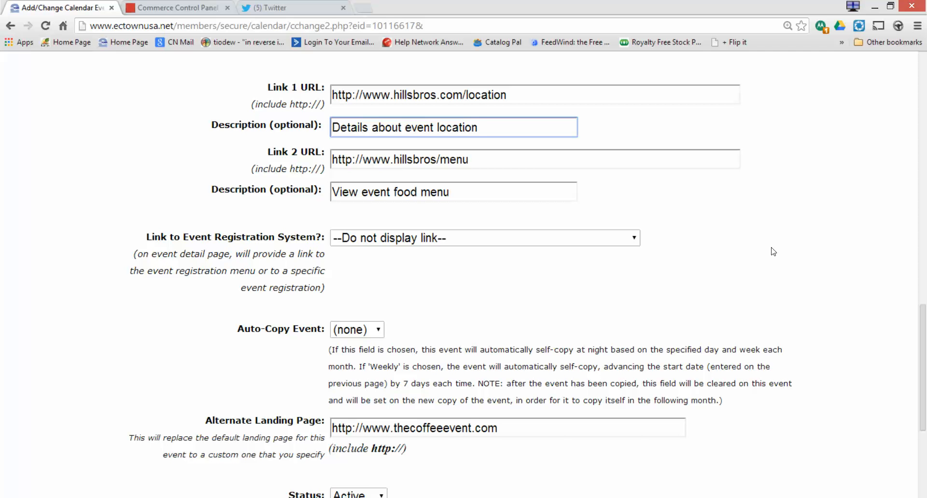
{"action": "left_click", "coordinate": [590, 239]}
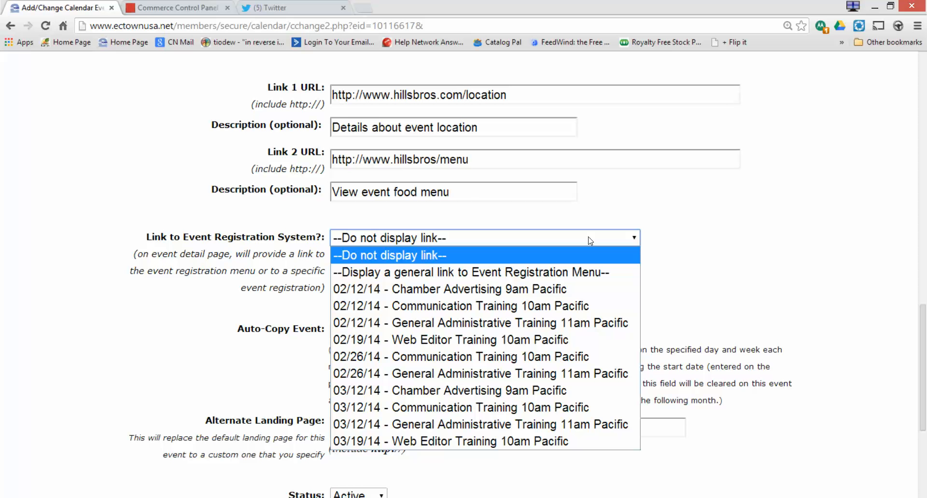
{"action": "left_click", "coordinate": [591, 240]}
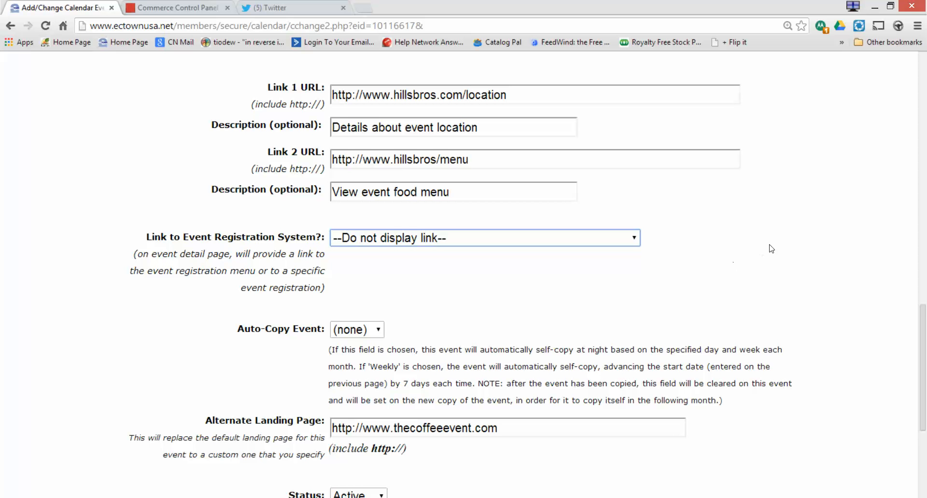
{"action": "scroll", "coordinate": [768, 248], "scroll_direction": "down", "scroll_amount": 2}
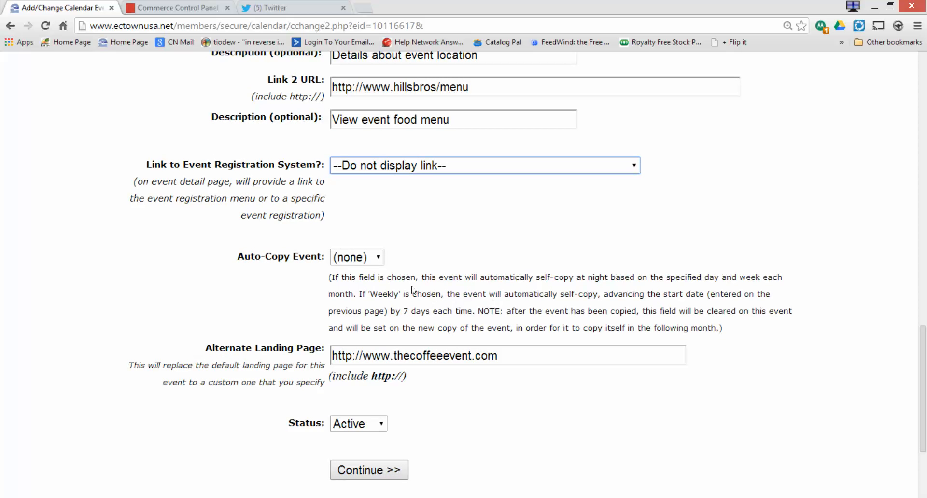
{"action": "left_click", "coordinate": [378, 261]}
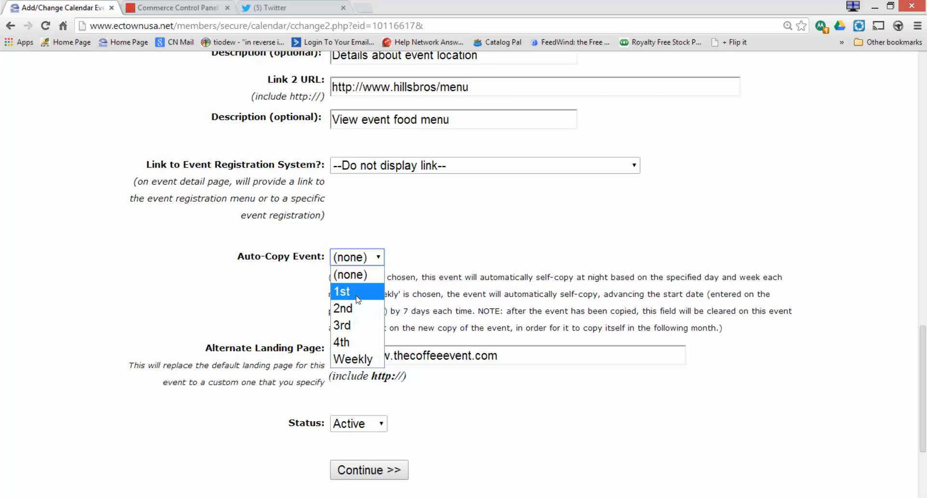
{"action": "left_click", "coordinate": [467, 255]}
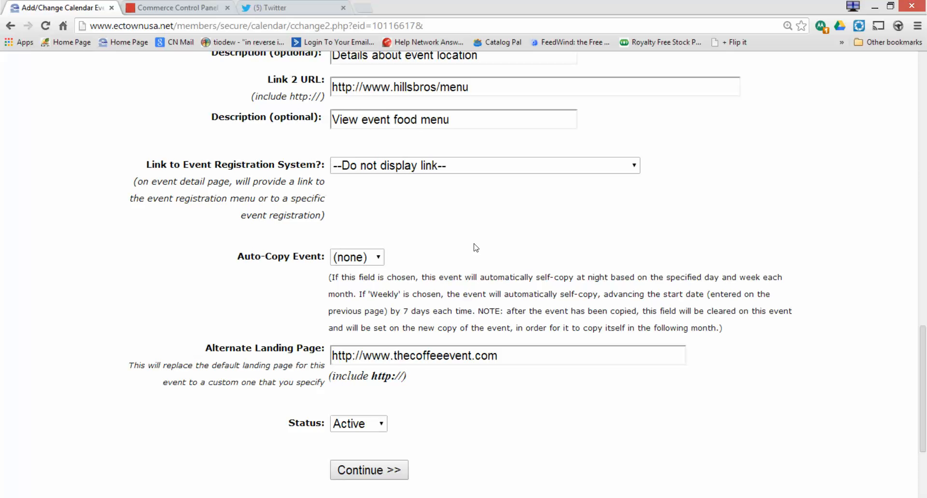
{"action": "scroll", "coordinate": [720, 265], "scroll_direction": "up", "scroll_amount": 2}
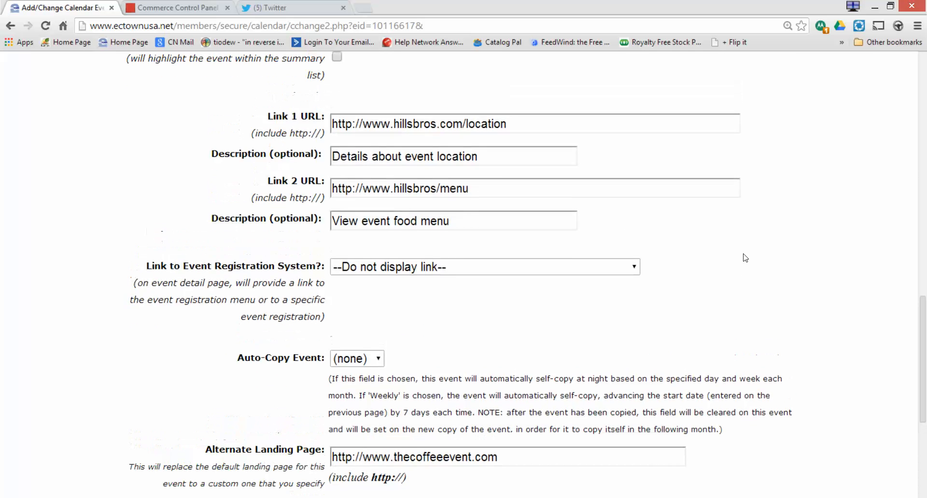
{"action": "scroll", "coordinate": [744, 258], "scroll_direction": "up", "scroll_amount": 3}
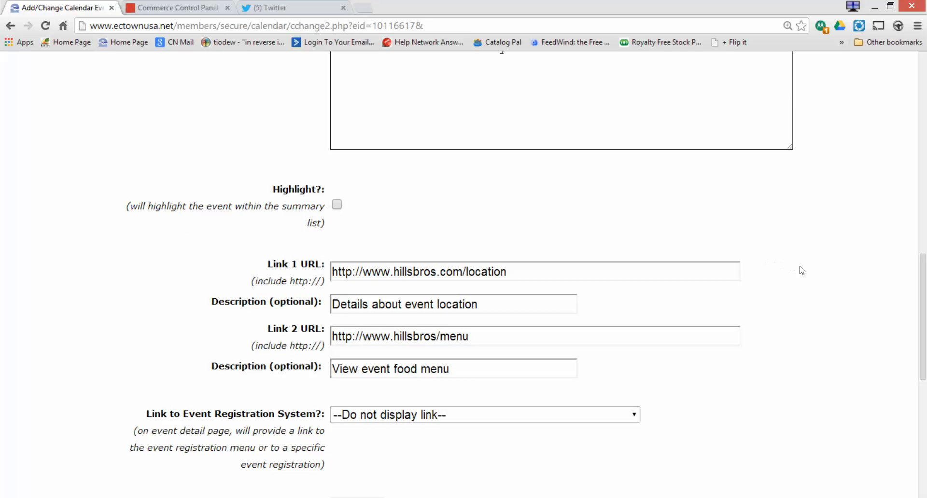
{"action": "scroll", "coordinate": [801, 270], "scroll_direction": "up", "scroll_amount": 12}
{"action": "scroll", "coordinate": [819, 274], "scroll_direction": "down", "scroll_amount": 1}
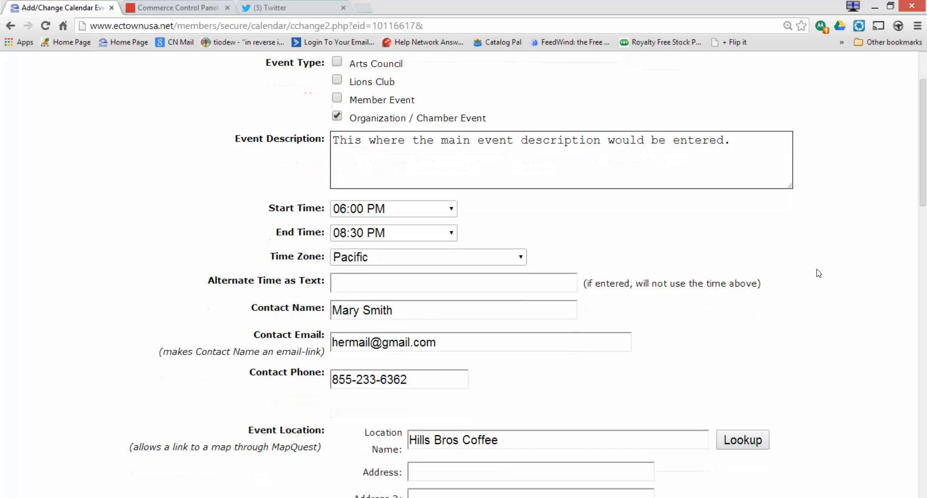
{"action": "scroll", "coordinate": [819, 273], "scroll_direction": "down", "scroll_amount": 2}
{"action": "scroll", "coordinate": [820, 273], "scroll_direction": "up", "scroll_amount": 1}
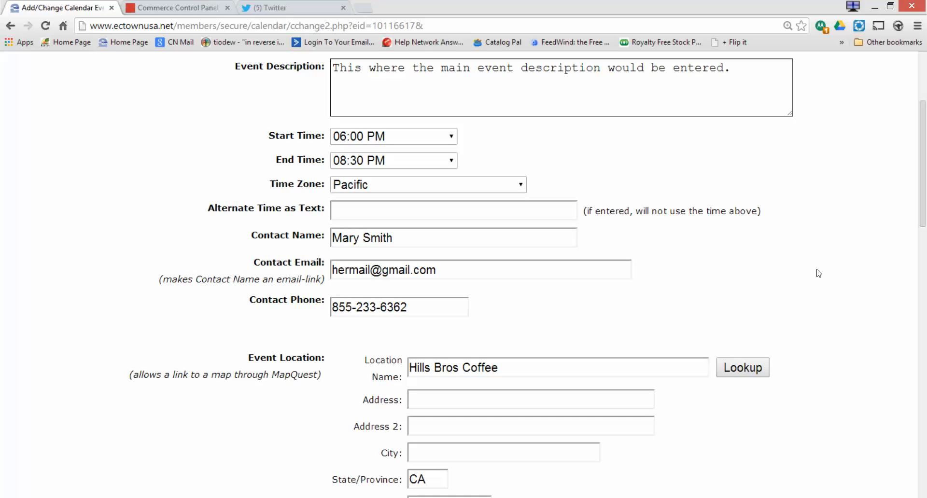
{"action": "scroll", "coordinate": [819, 273], "scroll_direction": "up", "scroll_amount": 1}
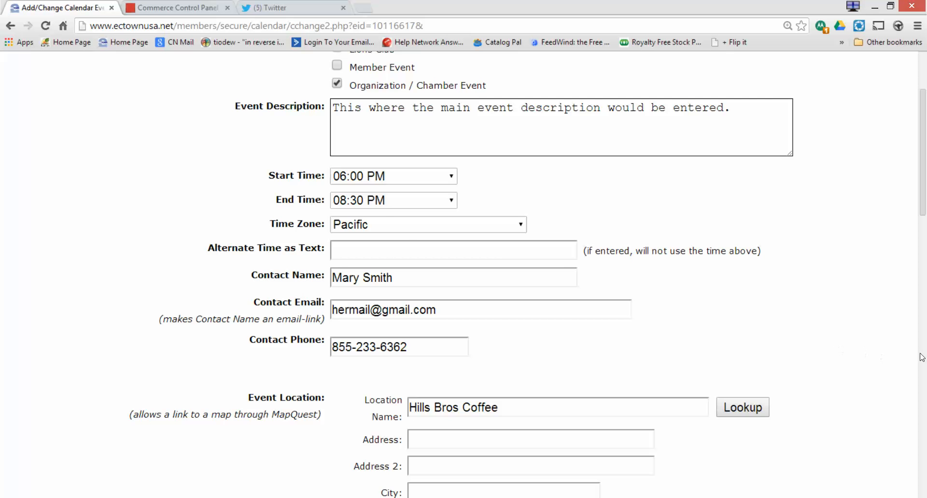
{"action": "scroll", "coordinate": [923, 357], "scroll_direction": "down", "scroll_amount": 6}
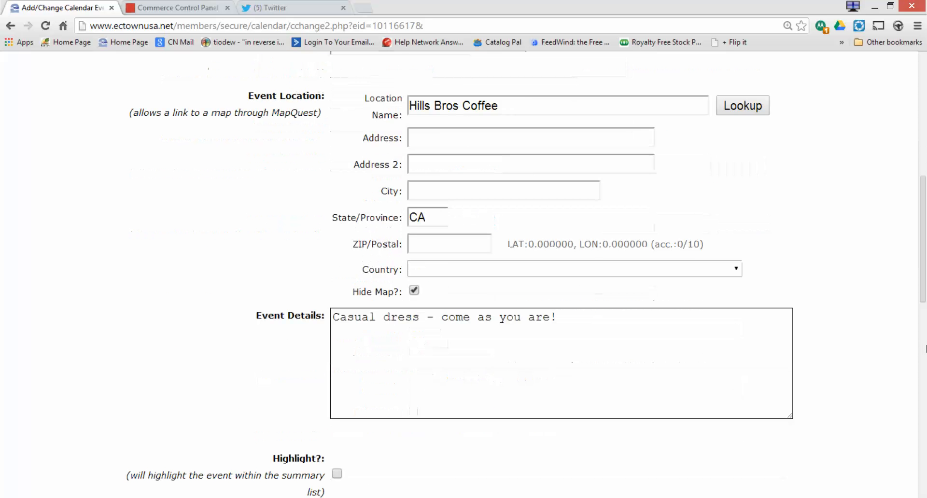
{"action": "scroll", "coordinate": [908, 309], "scroll_direction": "down", "scroll_amount": 4}
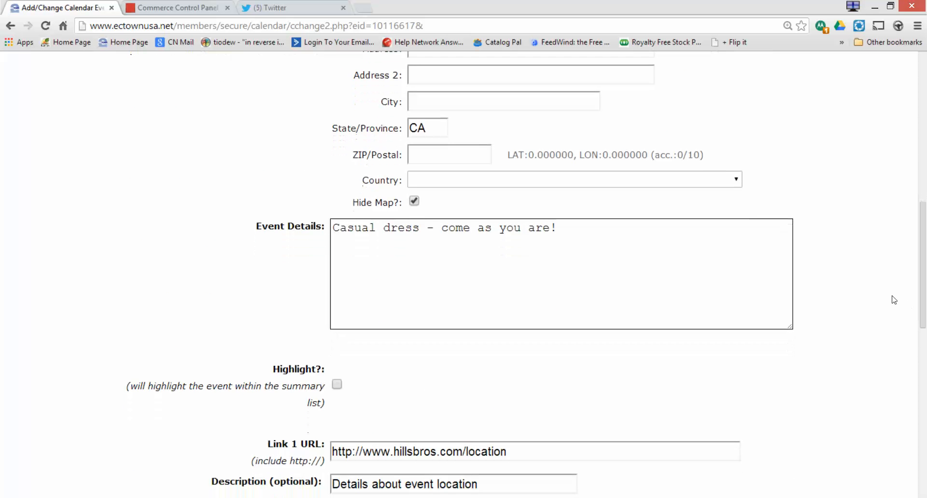
{"action": "scroll", "coordinate": [896, 275], "scroll_direction": "down", "scroll_amount": 6}
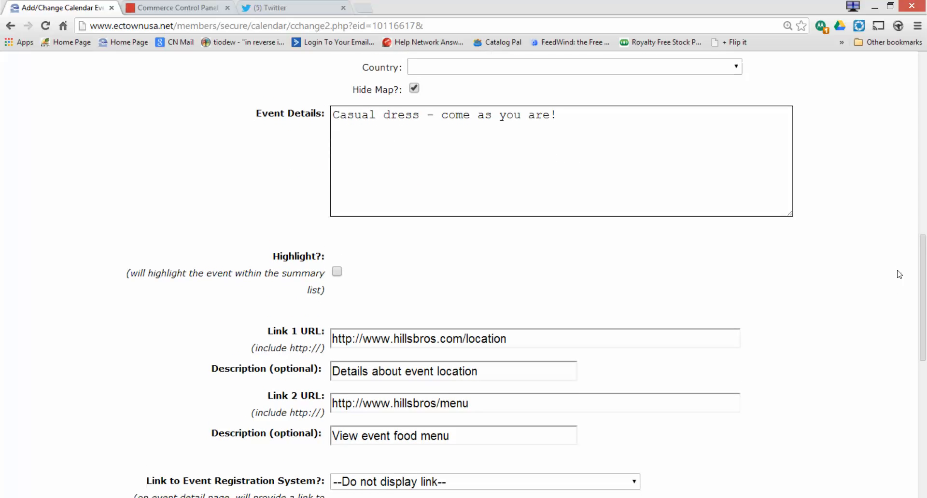
{"action": "scroll", "coordinate": [902, 254], "scroll_direction": "down", "scroll_amount": 1}
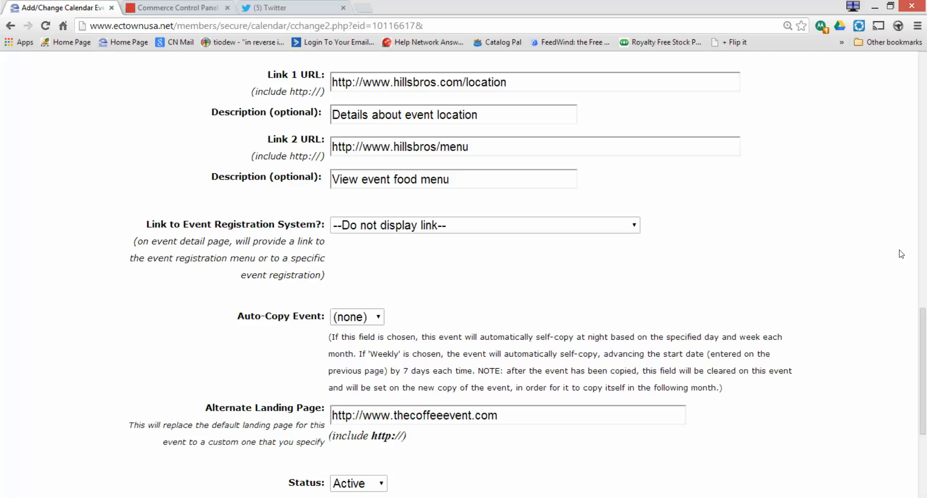
{"action": "scroll", "coordinate": [899, 254], "scroll_direction": "down", "scroll_amount": 3}
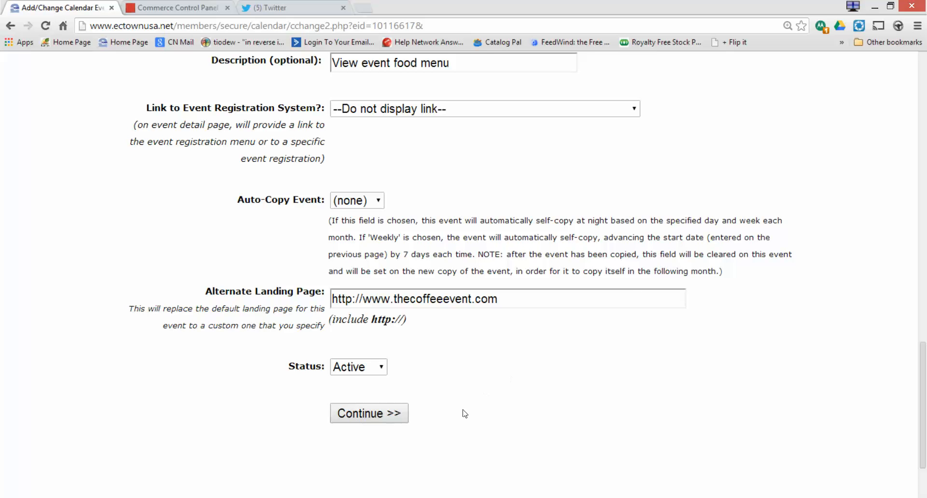
Leave the event status as Active and save the details to reach Attached Documents/Photos.
{"action": "left_click", "coordinate": [353, 367]}
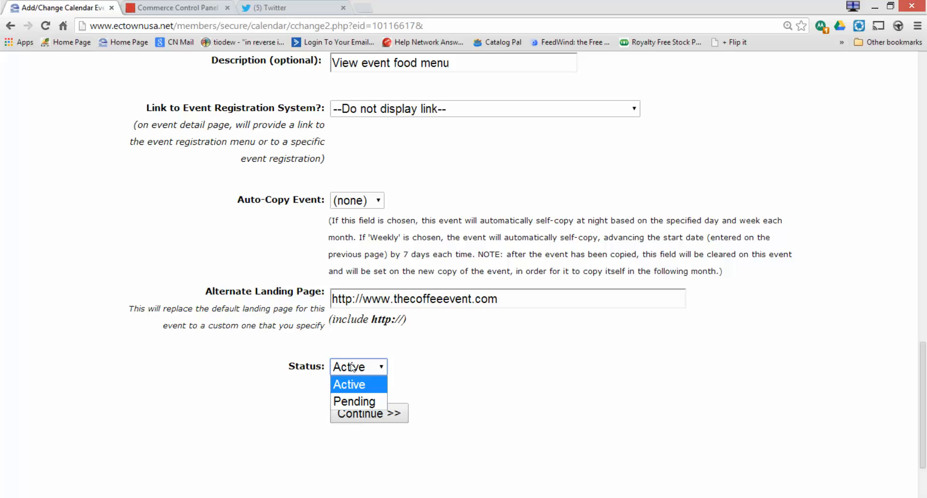
{"action": "left_click", "coordinate": [338, 401]}
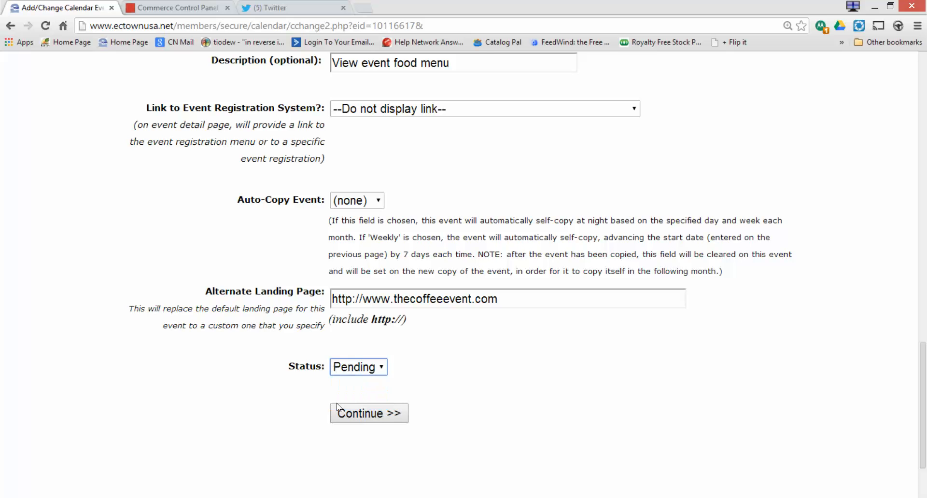
{"action": "left_click", "coordinate": [359, 375]}
{"action": "left_click", "coordinate": [353, 385]}
{"action": "left_click", "coordinate": [396, 415]}
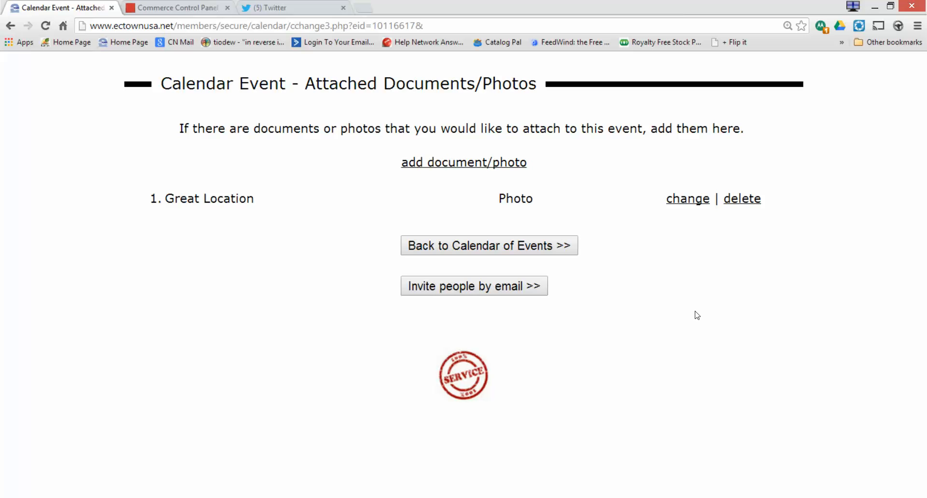
Start an email invitation for The Coffee Event from the Attached Documents/Photos page.
{"action": "left_click", "coordinate": [518, 296]}
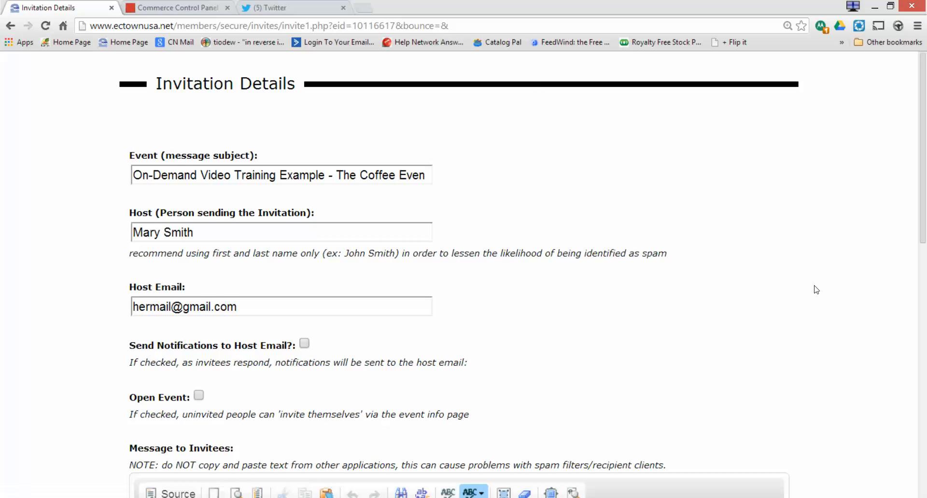
Turn on Send Notifications to Host Email? for the invitation.
{"action": "scroll", "coordinate": [817, 290], "scroll_direction": "down", "scroll_amount": 1}
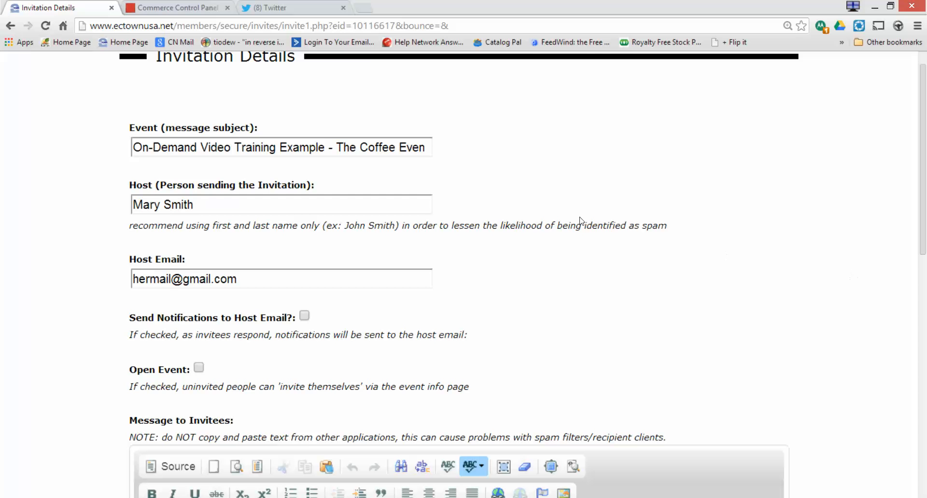
{"action": "left_click", "coordinate": [289, 212]}
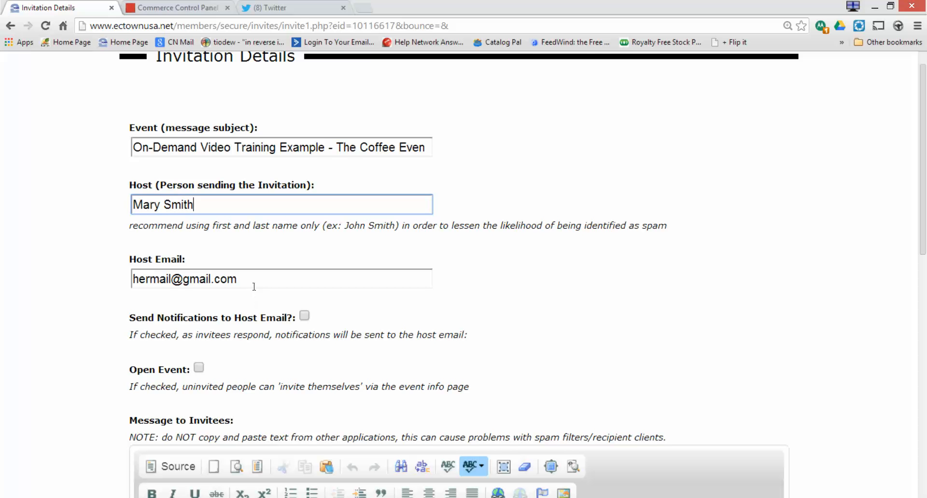
{"action": "left_click", "coordinate": [309, 284]}
{"action": "scroll", "coordinate": [719, 300], "scroll_direction": "down", "scroll_amount": 2}
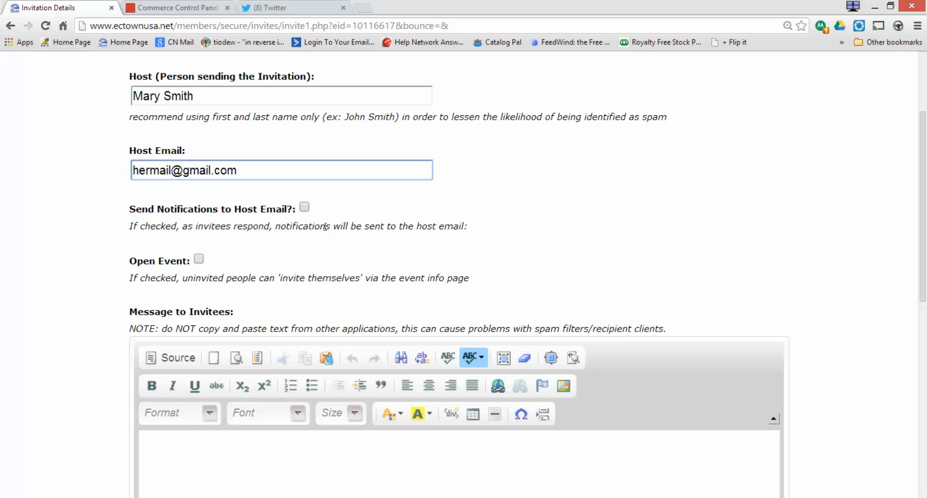
{"action": "left_click", "coordinate": [304, 206]}
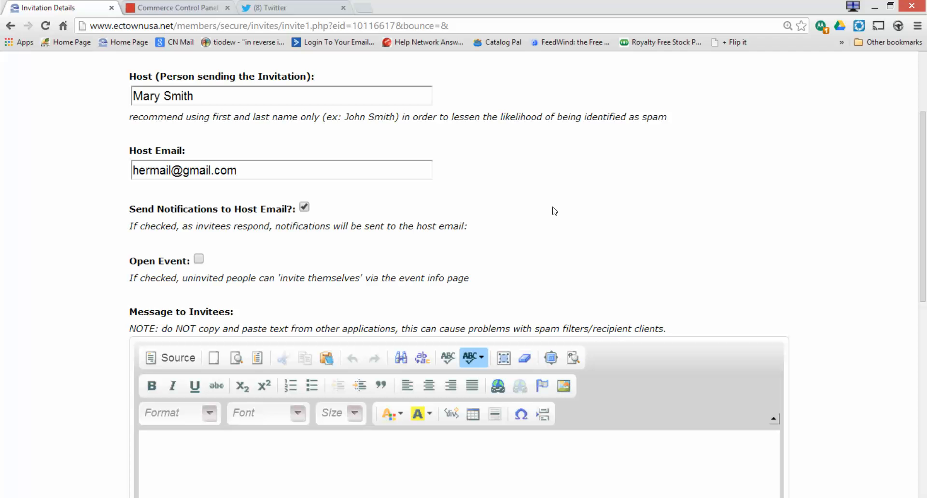
{"action": "scroll", "coordinate": [662, 290], "scroll_direction": "down", "scroll_amount": 3}
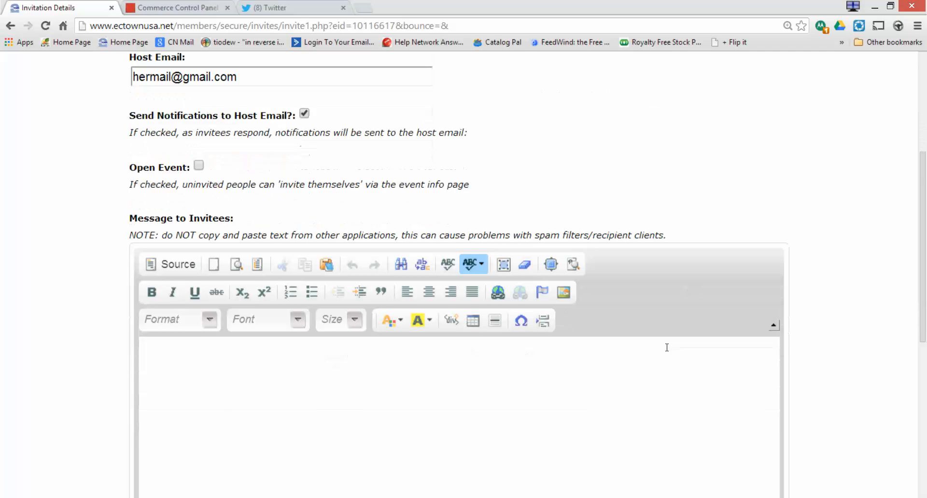
Write the invitees' message: 'Please let us know if you "THINK" you might be joining us.'.
{"action": "left_click", "coordinate": [514, 322]}
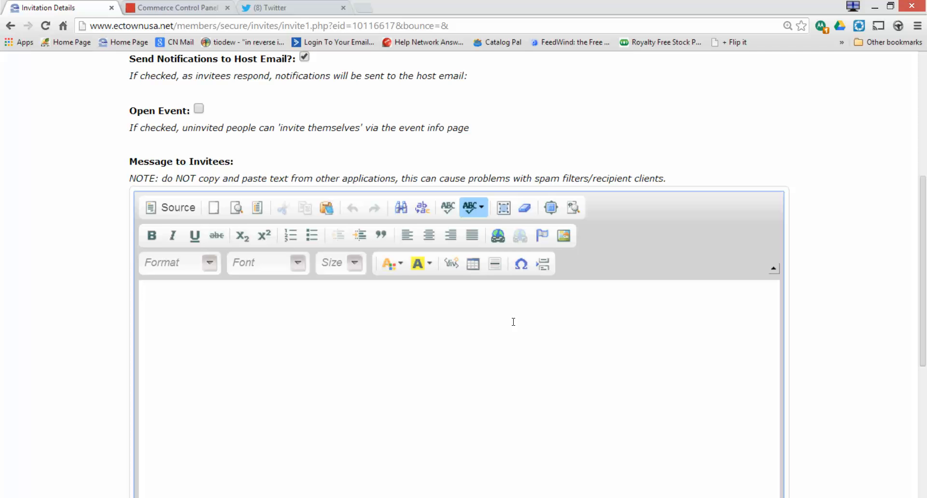
{"action": "scroll", "coordinate": [850, 333], "scroll_direction": "down", "scroll_amount": 4}
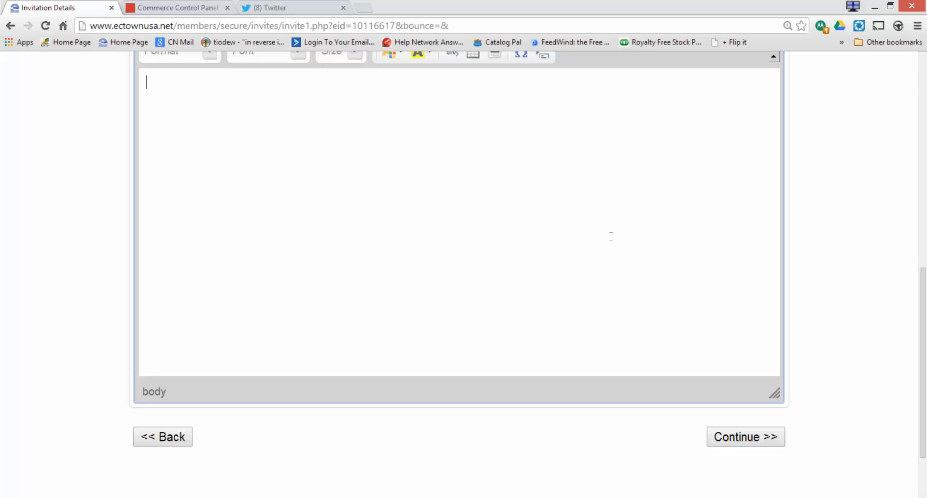
{"action": "type", "text": "Pleasde"}
{"action": "key", "text": "BackSpace"}
{"action": "key", "text": "BackSpace"}
{"action": "type", "text": "e let us "}
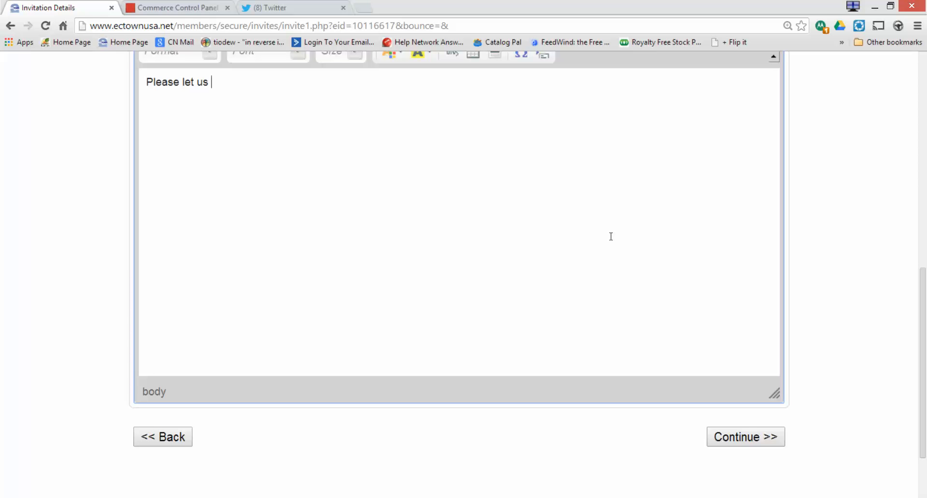
{"action": "type", "text": "know if you \"TH"}
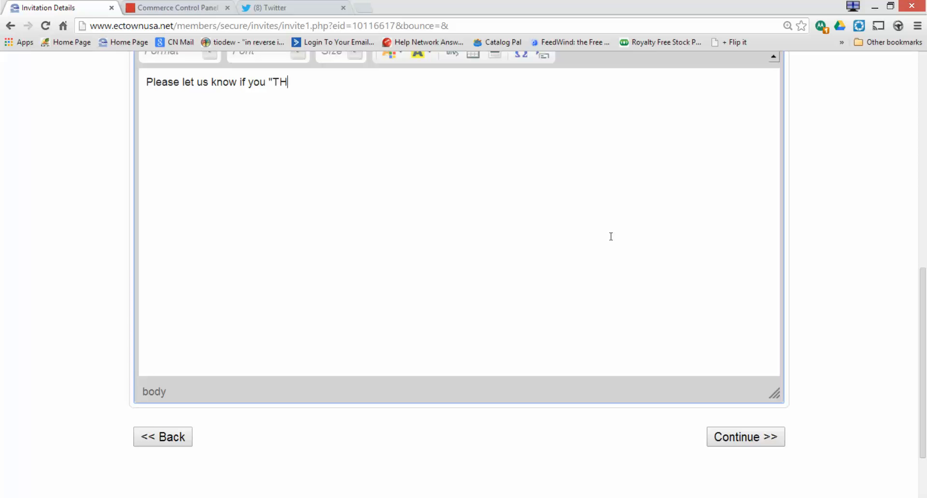
{"action": "type", "text": "INK\"y"}
{"action": "key", "text": "BackSpace"}
{"action": "type", "text": "you might be "}
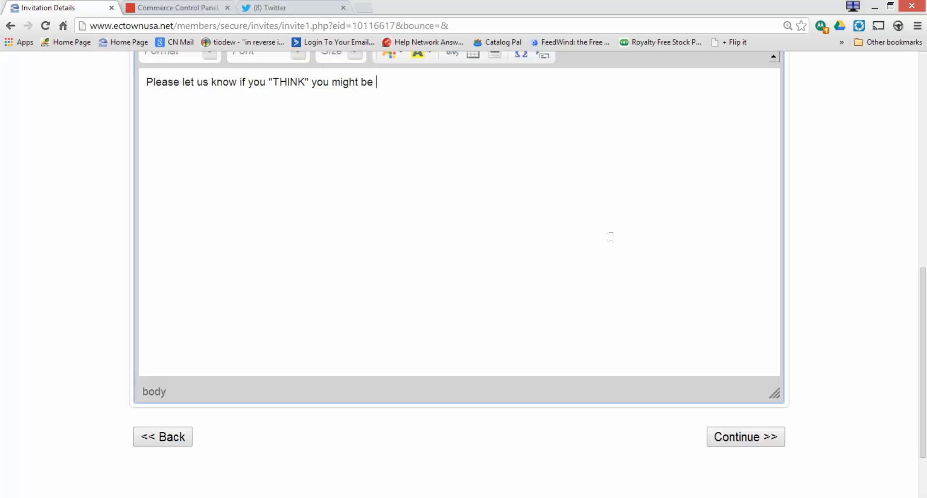
{"action": "type", "text": "joining us."}
Submit the invitation details and keep all full-member plans in the membership plan filter.
{"action": "left_click", "coordinate": [753, 436]}
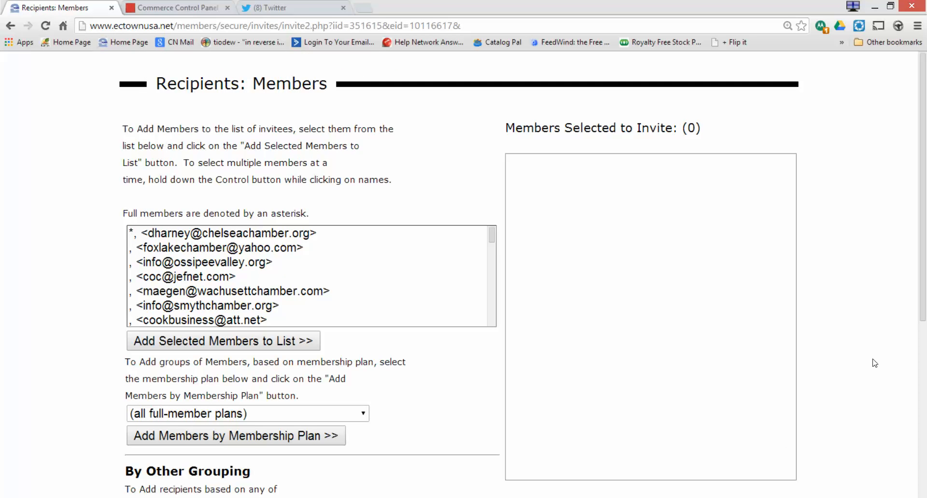
{"action": "scroll", "coordinate": [894, 310], "scroll_direction": "down", "scroll_amount": 1}
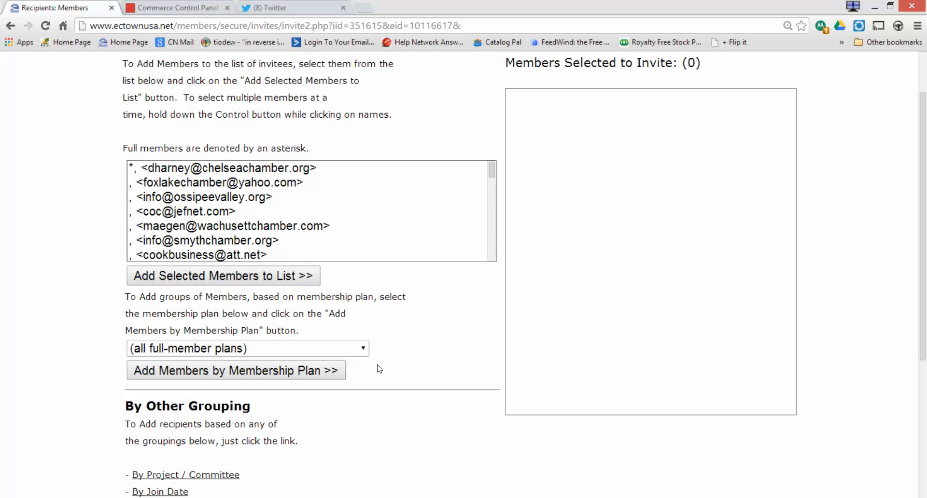
{"action": "left_click", "coordinate": [351, 351]}
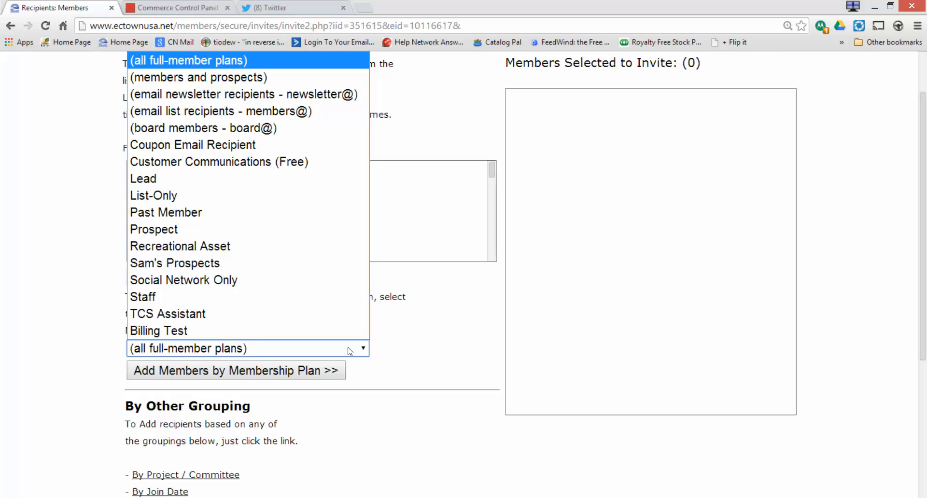
{"action": "left_click", "coordinate": [351, 351]}
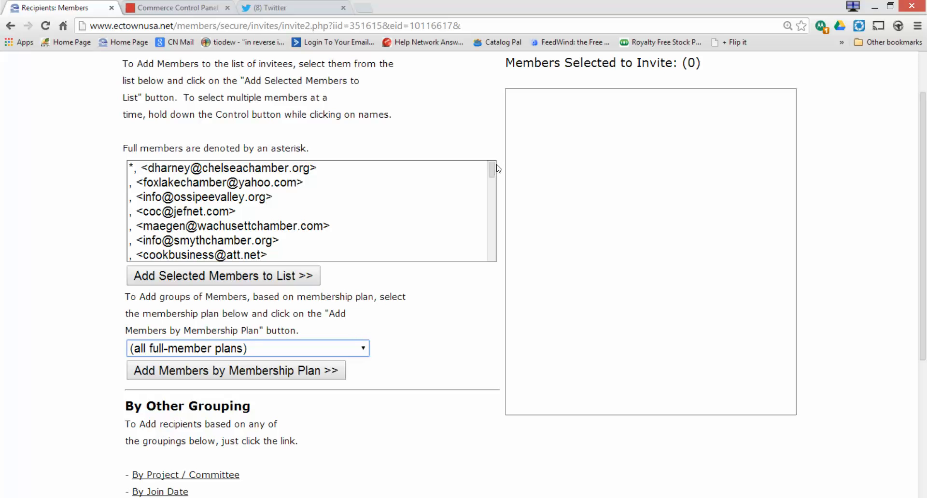
{"action": "left_click", "coordinate": [248, 351]}
{"action": "left_click", "coordinate": [247, 351]}
Select three members and add them to the invite list.
{"action": "left_click_drag", "start_coordinate": [492, 164], "coordinate": [488, 218]}
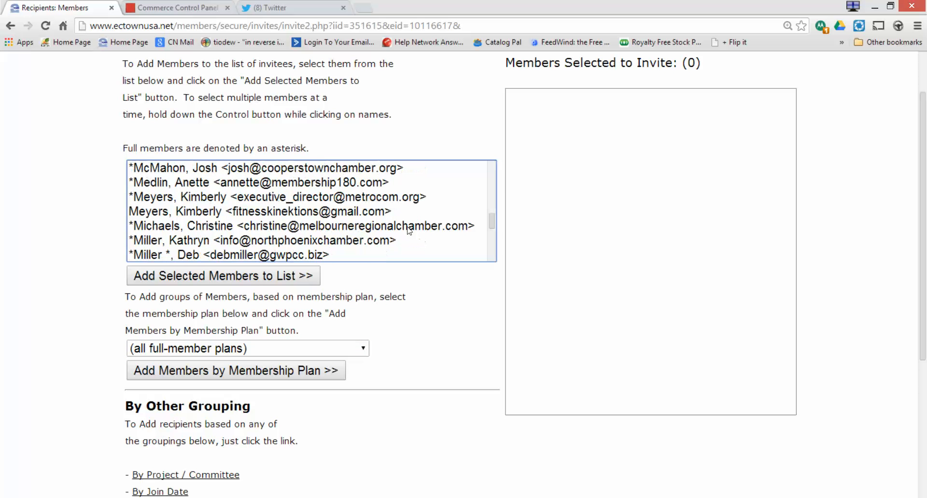
{"action": "left_click", "coordinate": [240, 228]}
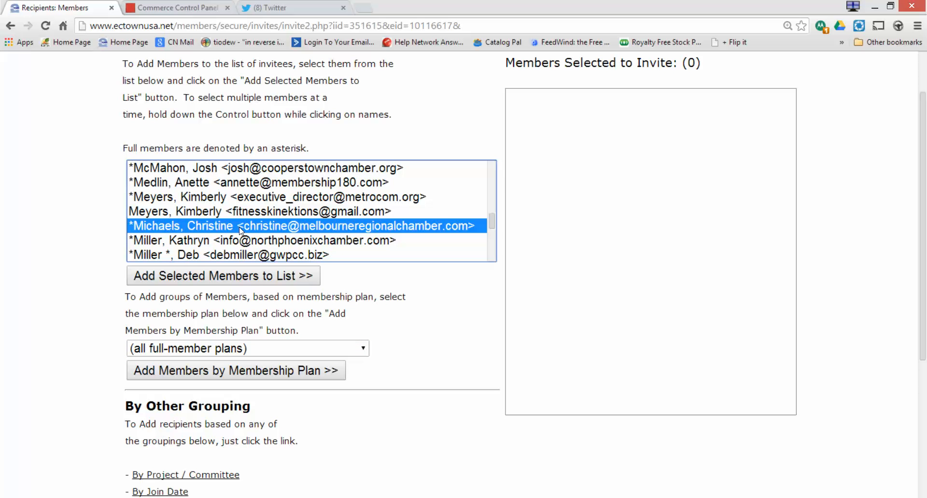
{"action": "left_click", "coordinate": [216, 182], "text": "ctrl"}
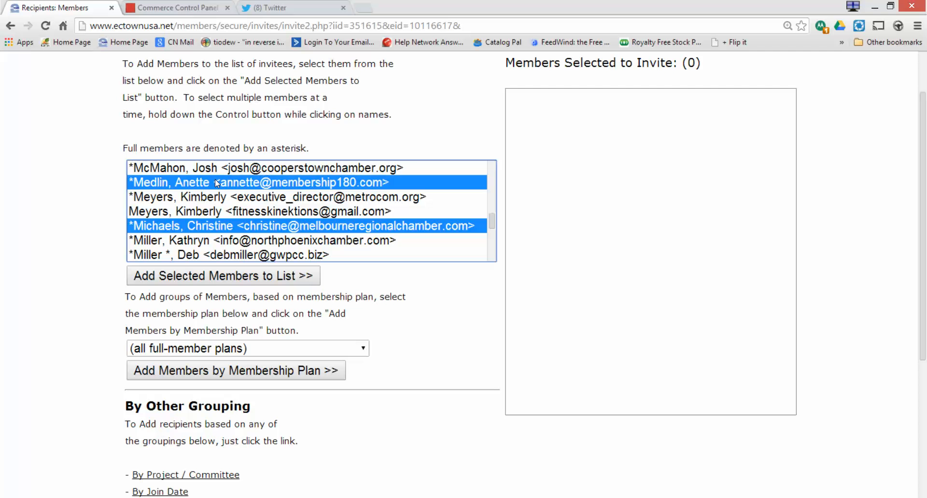
{"action": "left_click", "coordinate": [230, 256], "text": "ctrl"}
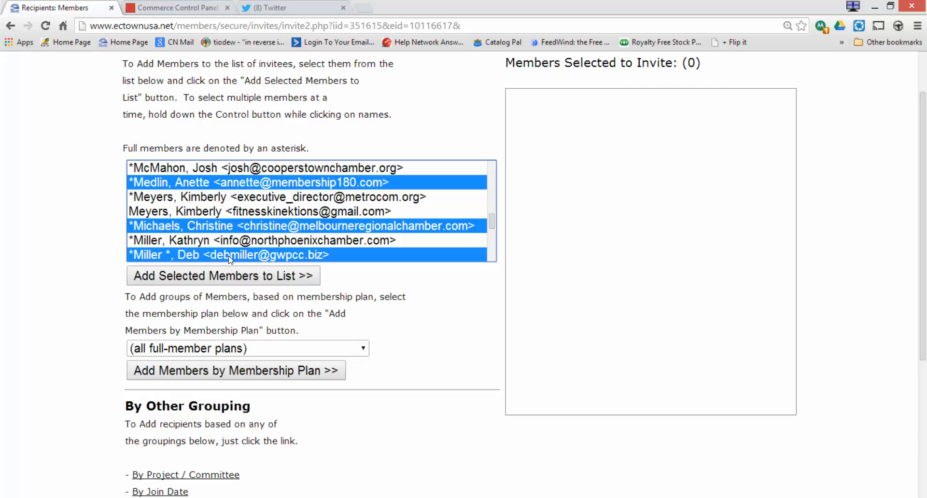
{"action": "left_click", "coordinate": [225, 277]}
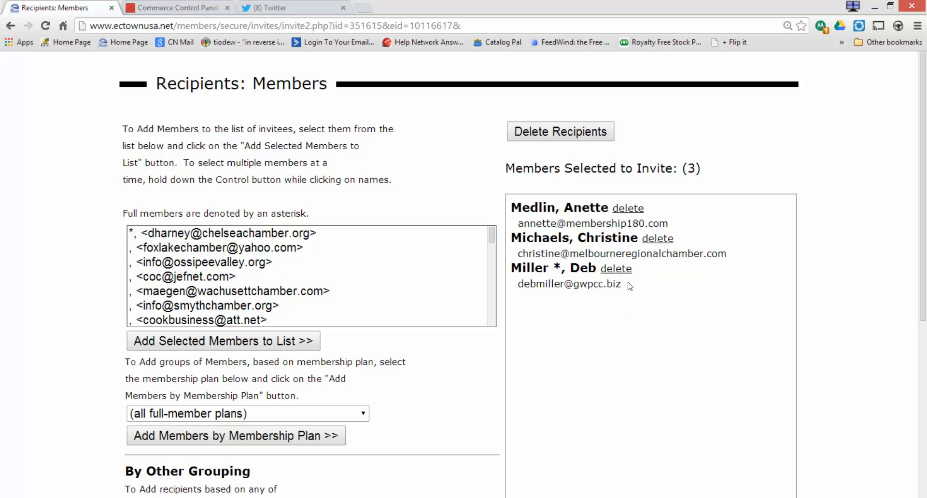
Clear the member invite list and add back just one chosen member.
{"action": "left_click", "coordinate": [582, 135]}
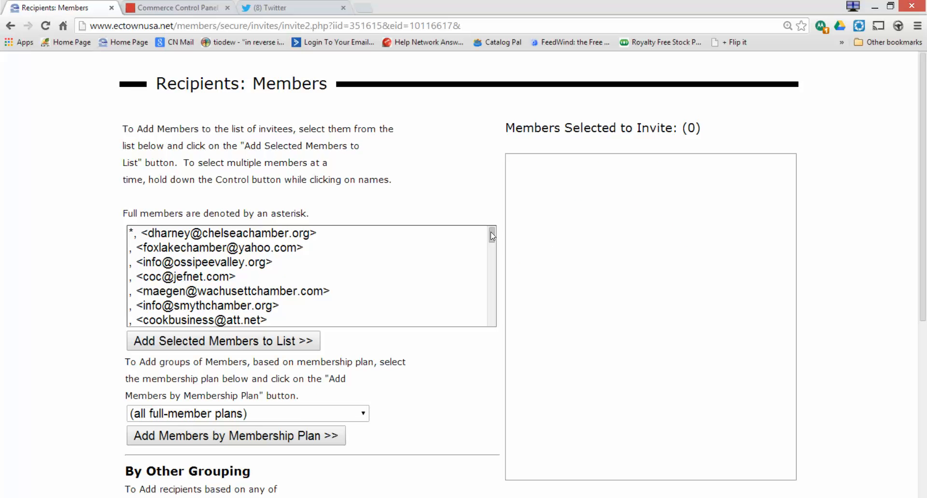
{"action": "left_click", "coordinate": [290, 265]}
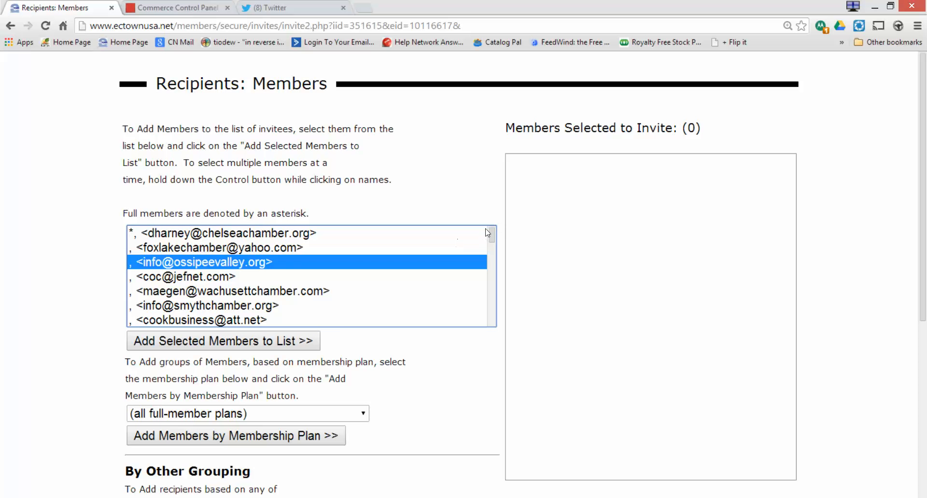
{"action": "left_click_drag", "start_coordinate": [491, 233], "coordinate": [421, 292]}
{"action": "scroll", "coordinate": [420, 291], "scroll_direction": "down", "scroll_amount": 5}
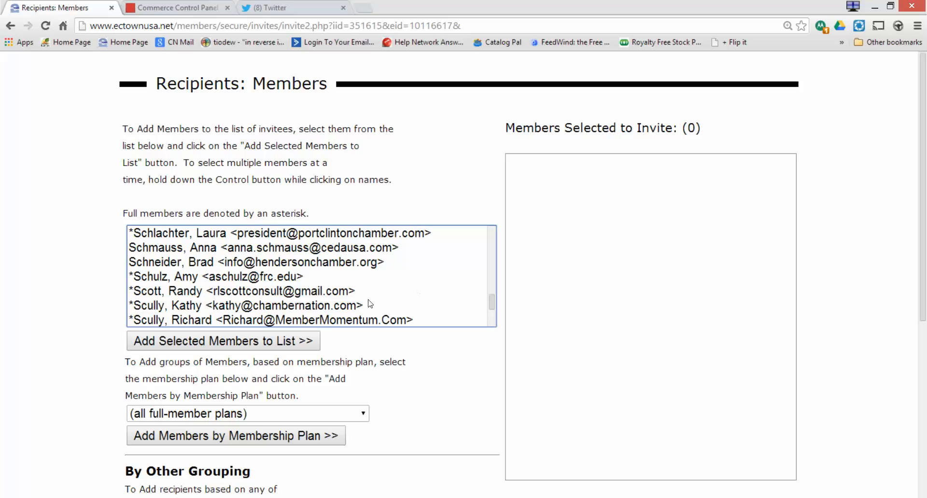
{"action": "left_click", "coordinate": [348, 320]}
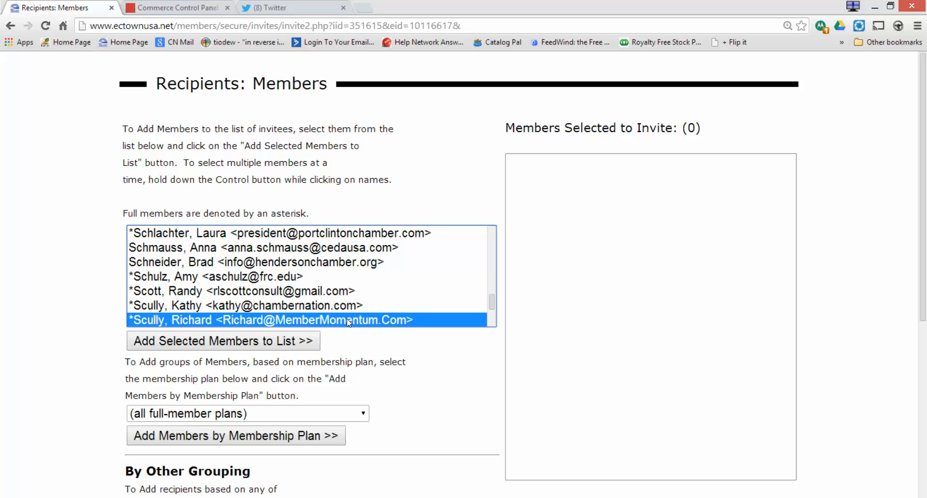
{"action": "left_click", "coordinate": [296, 342]}
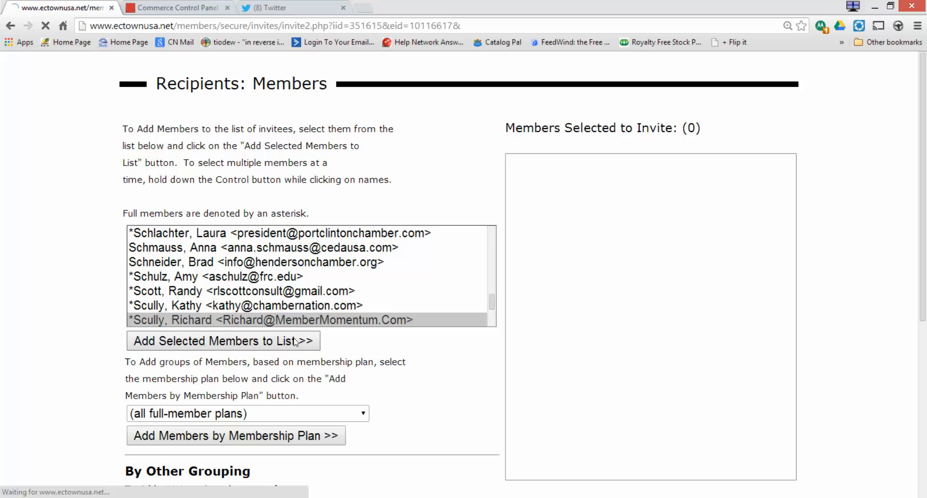
Continue to the Non-Members recipients page.
{"action": "scroll", "coordinate": [628, 317], "scroll_direction": "down", "scroll_amount": 2}
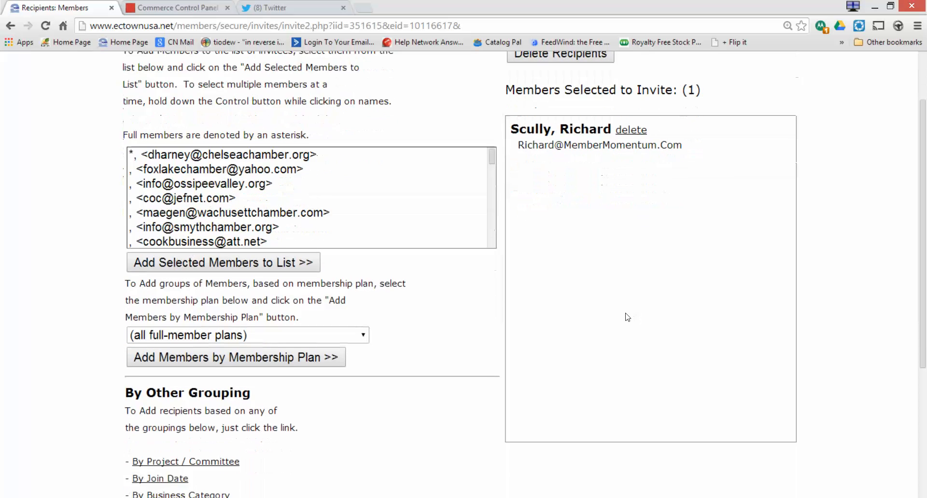
{"action": "scroll", "coordinate": [603, 317], "scroll_direction": "down", "scroll_amount": 4}
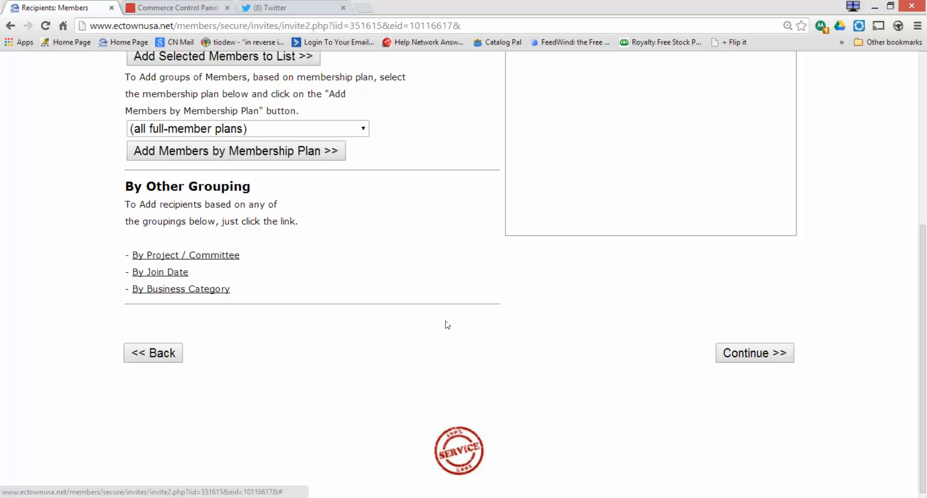
{"action": "scroll", "coordinate": [706, 354], "scroll_direction": "up", "scroll_amount": 1}
{"action": "scroll", "coordinate": [702, 348], "scroll_direction": "up", "scroll_amount": 5}
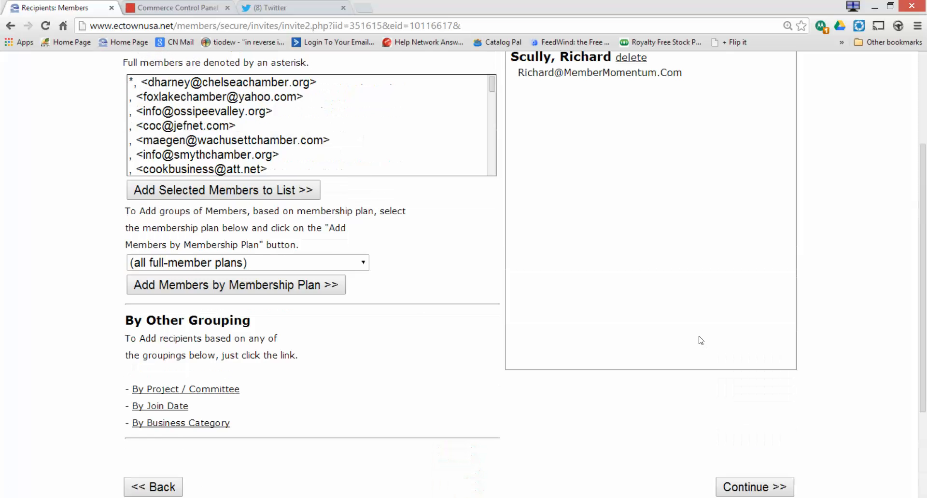
{"action": "scroll", "coordinate": [614, 346], "scroll_direction": "down", "scroll_amount": 6}
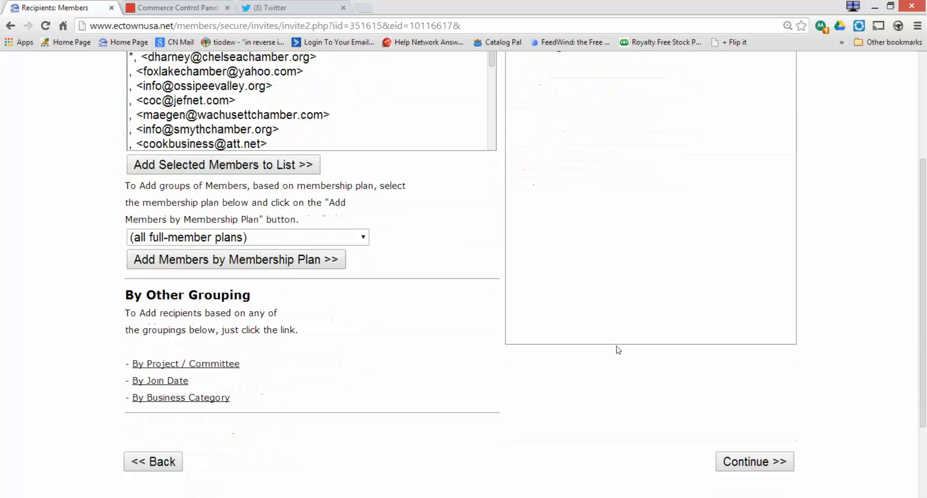
{"action": "left_click", "coordinate": [743, 350]}
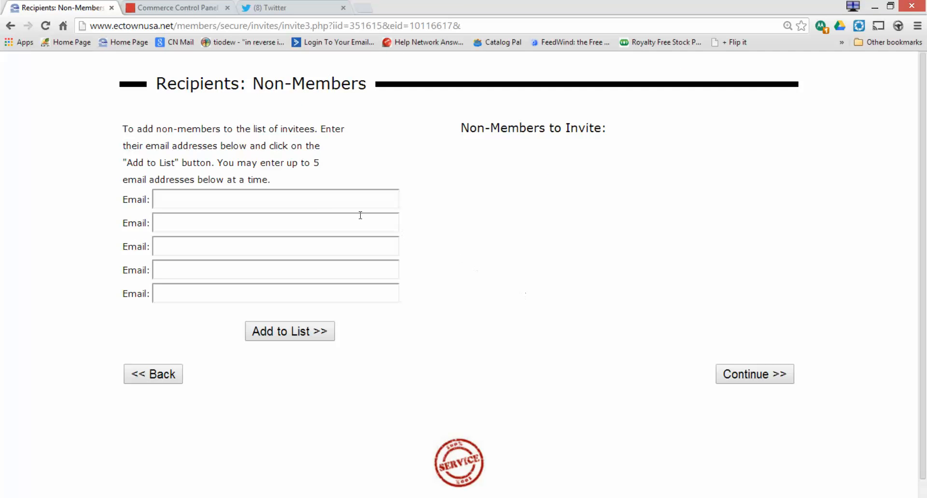
Enter the non-member's email address, correcting its domain, and add it to the Non-Members to Invite list.
{"action": "left_click", "coordinate": [237, 199]}
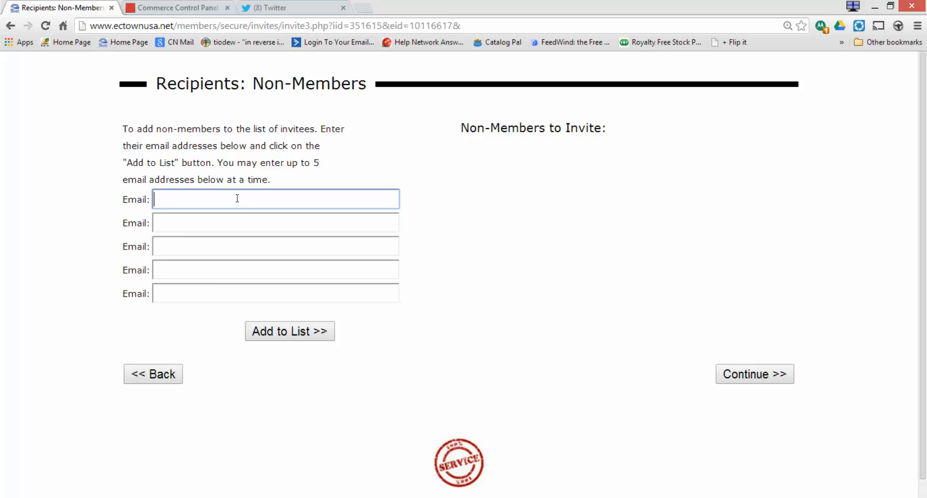
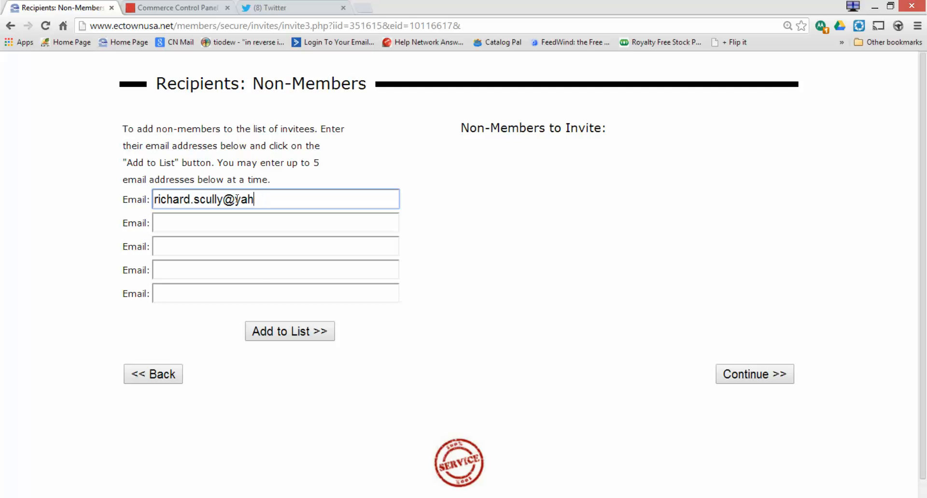
{"action": "left_click", "coordinate": [316, 332]}
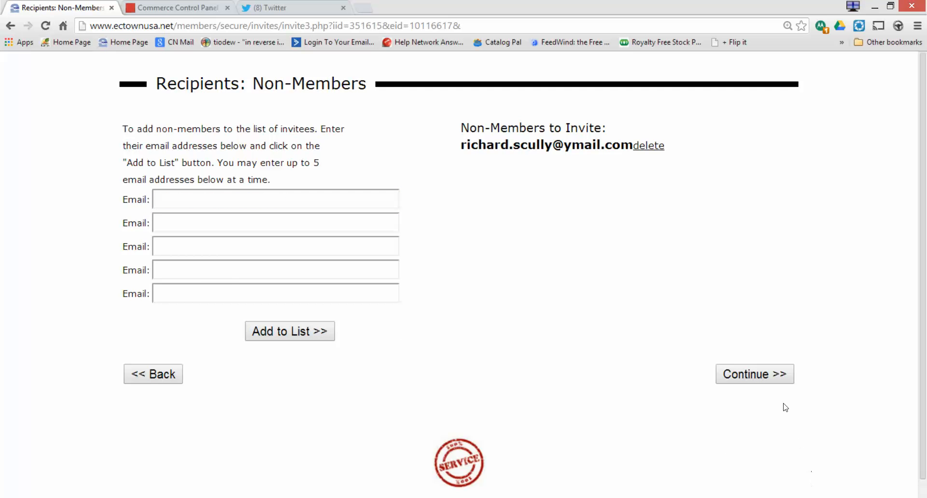
Review The Coffee Event invitation details, send it to both recipients, and return to the main menu.
{"action": "left_click", "coordinate": [773, 379]}
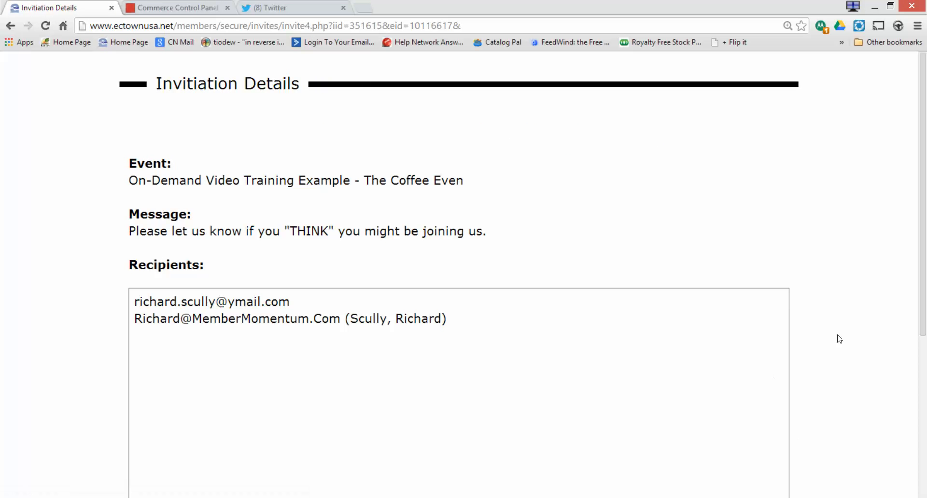
{"action": "scroll", "coordinate": [894, 295], "scroll_direction": "down", "scroll_amount": 1}
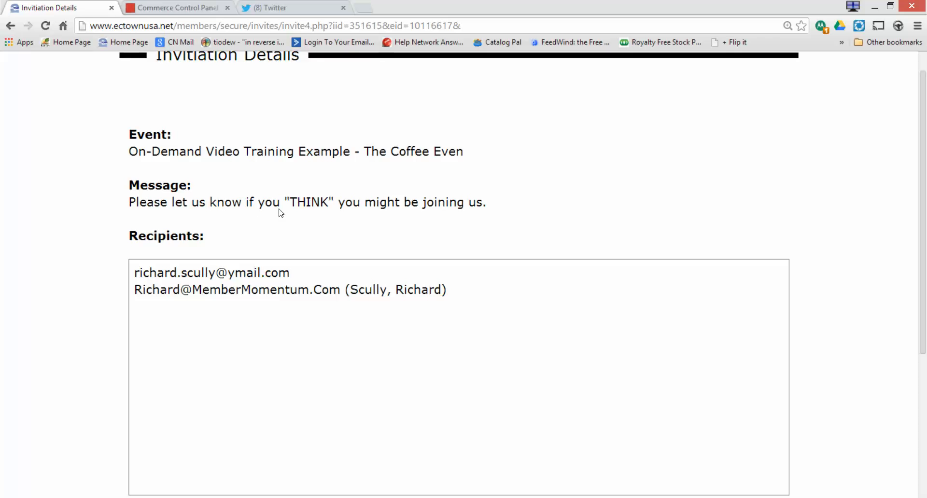
{"action": "scroll", "coordinate": [797, 285], "scroll_direction": "down", "scroll_amount": 4}
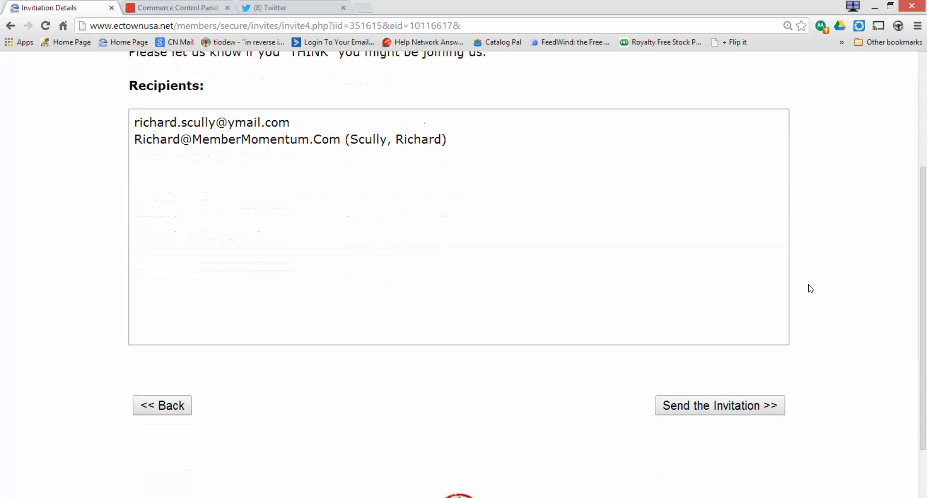
{"action": "left_click", "coordinate": [715, 369]}
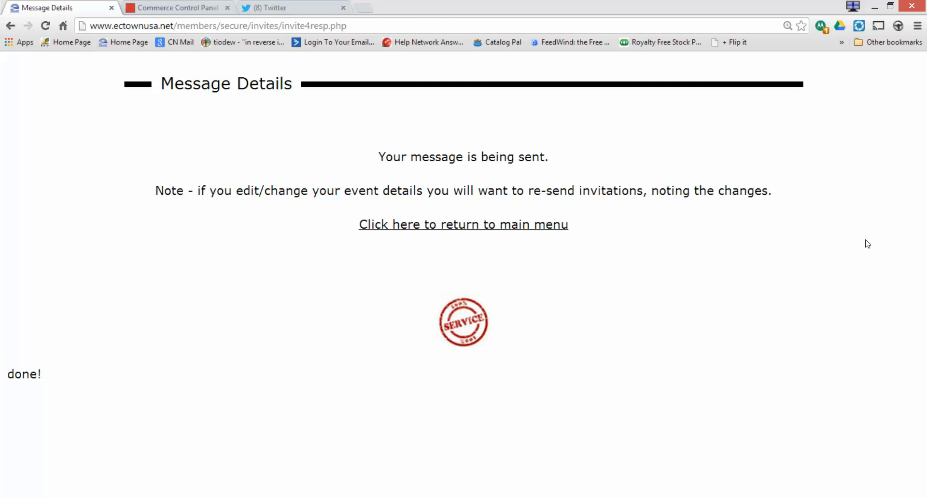
{"action": "left_click", "coordinate": [513, 226]}
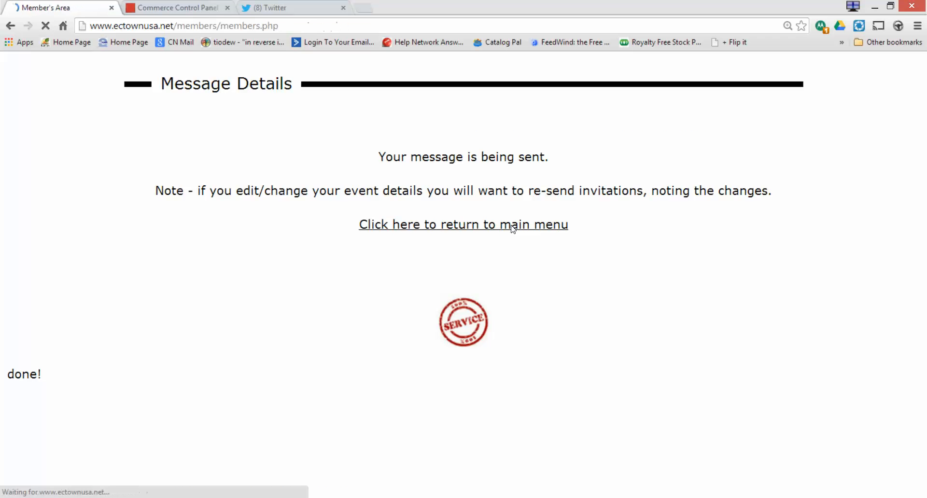